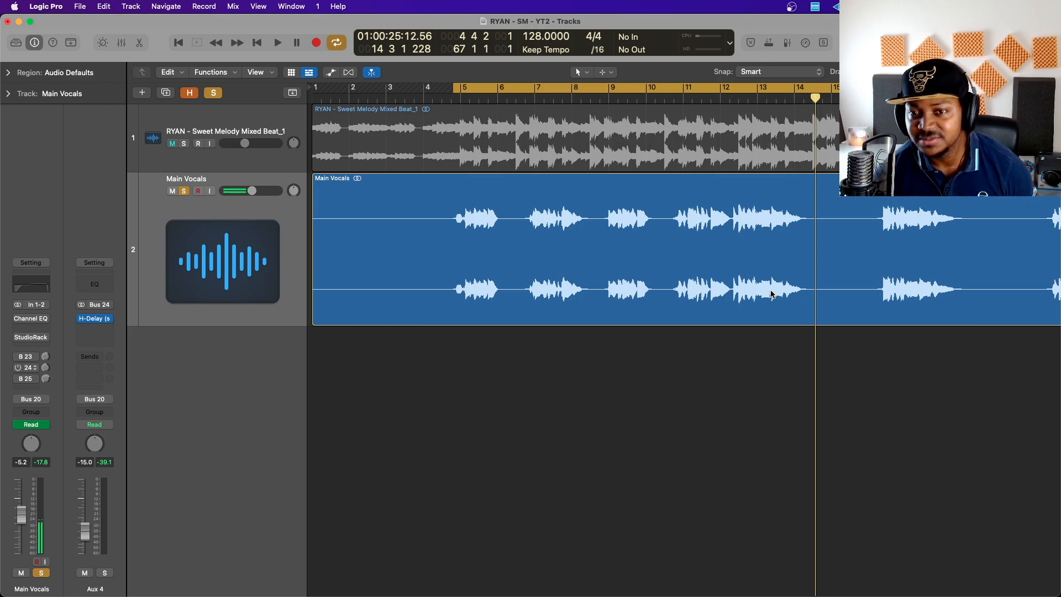
# Play the soloed Main Vocals with its inserts and sends bypassed, and again with them enabled
pyautogui.press('space')
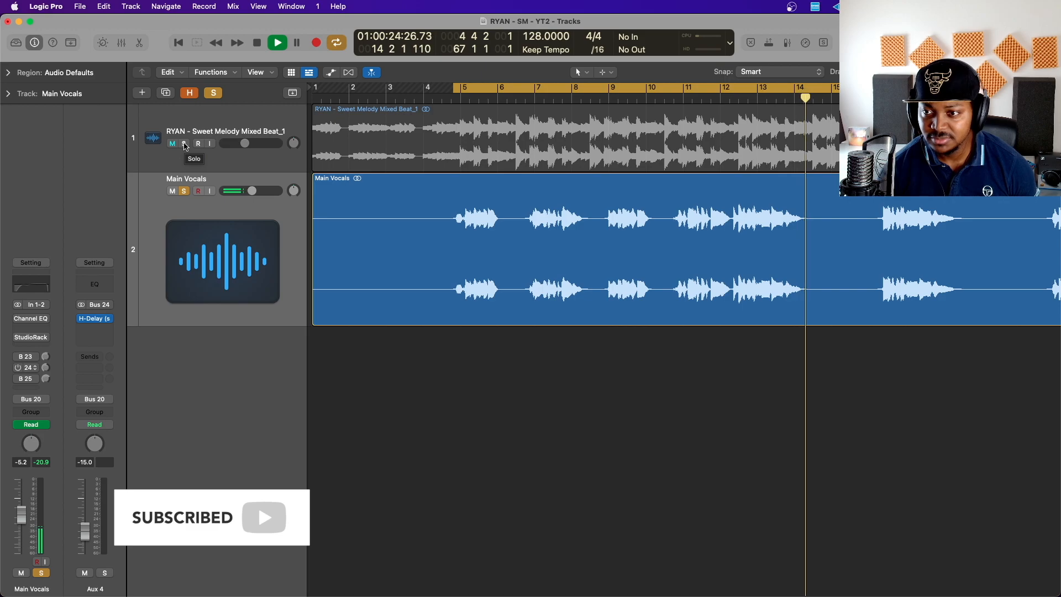
pyautogui.press('space')
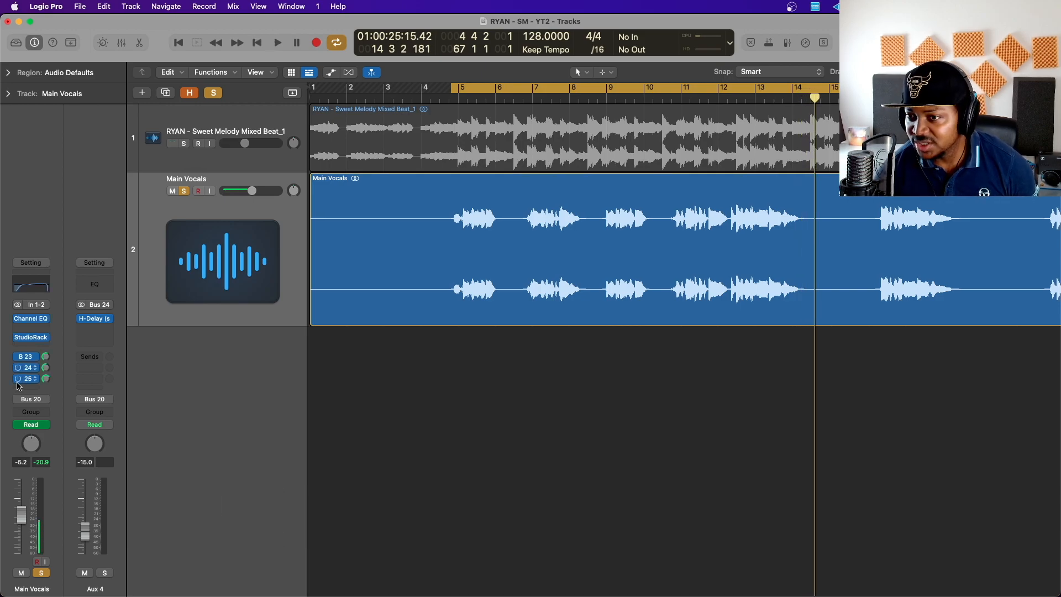
pyautogui.press('space')
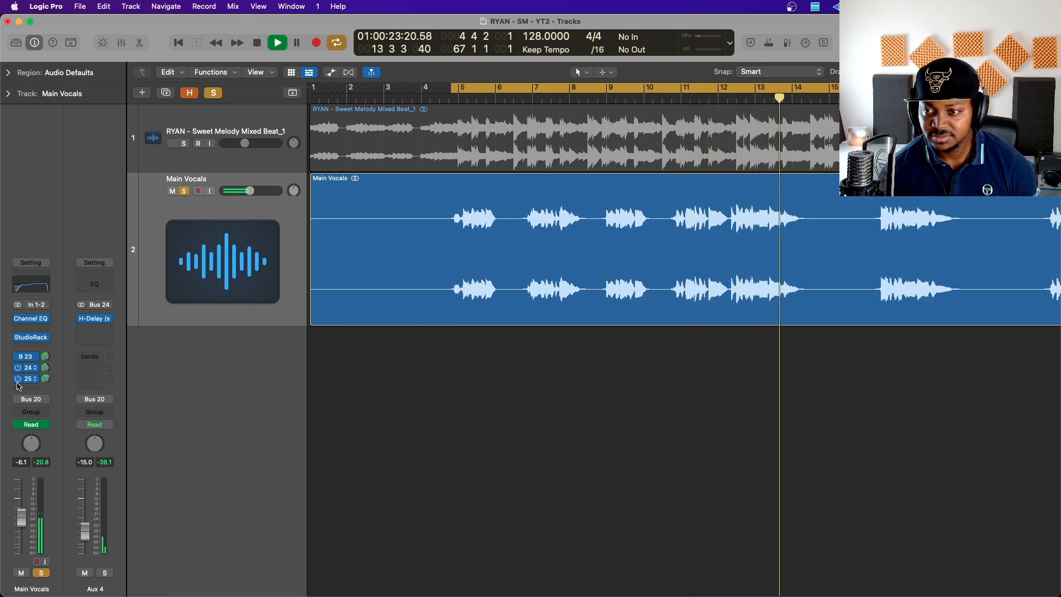
pyautogui.press('space')
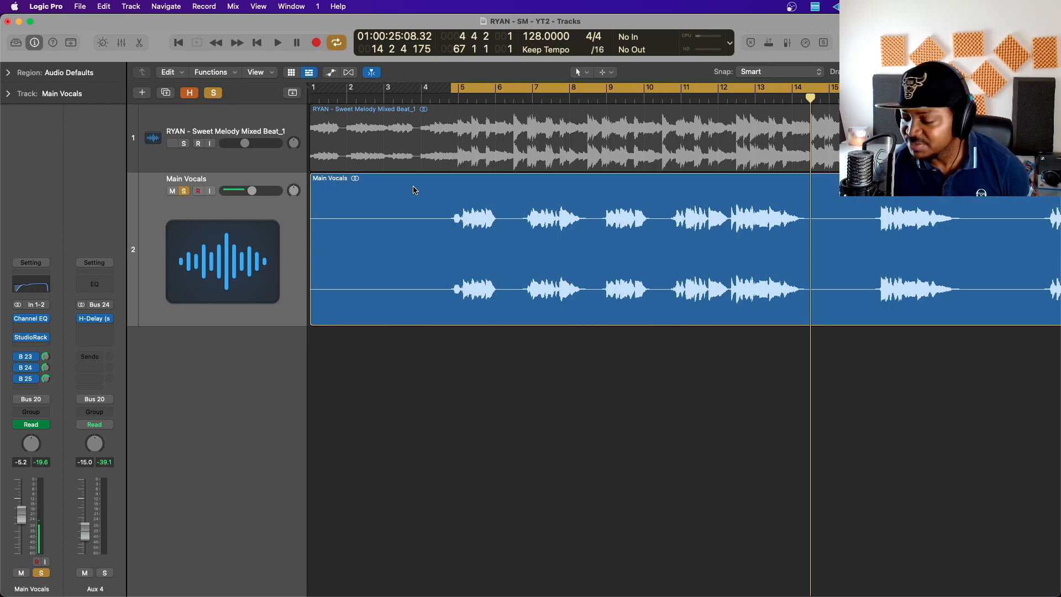
# Review the Main Vocals processing settings in Channel EQ and in StudioRack's RVox and RDeEsser
pyautogui.click(31, 319)
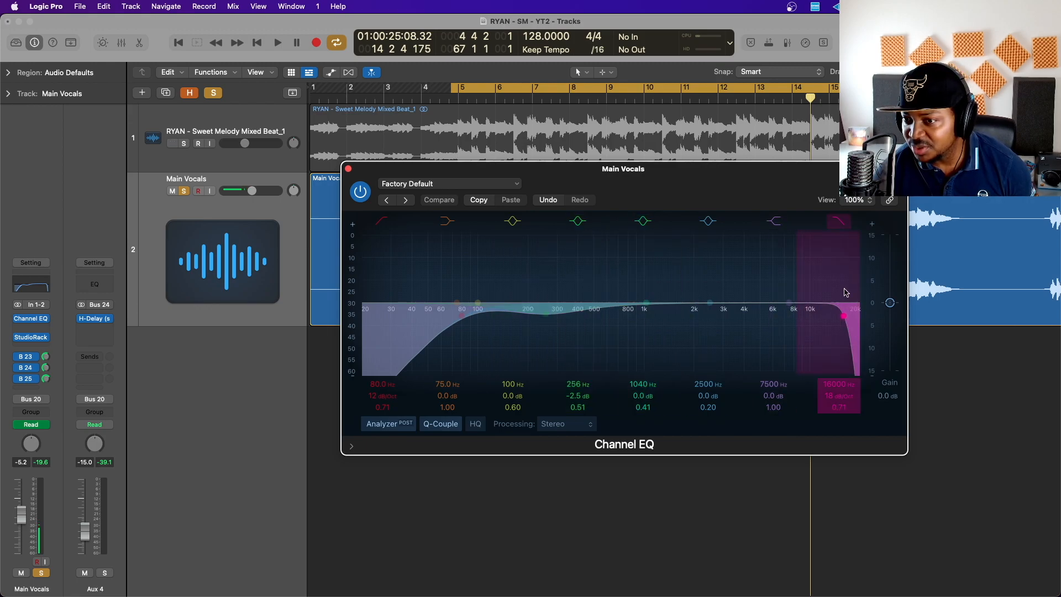
pyautogui.click(348, 169)
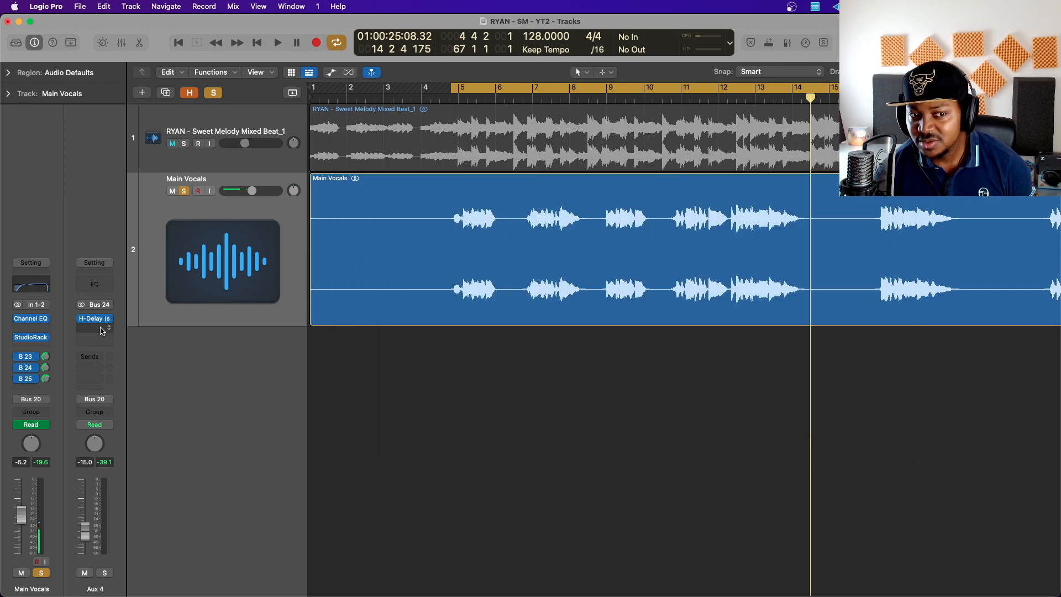
pyautogui.click(32, 337)
pyautogui.moveTo(847, 47); pyautogui.dragTo(736, 132)
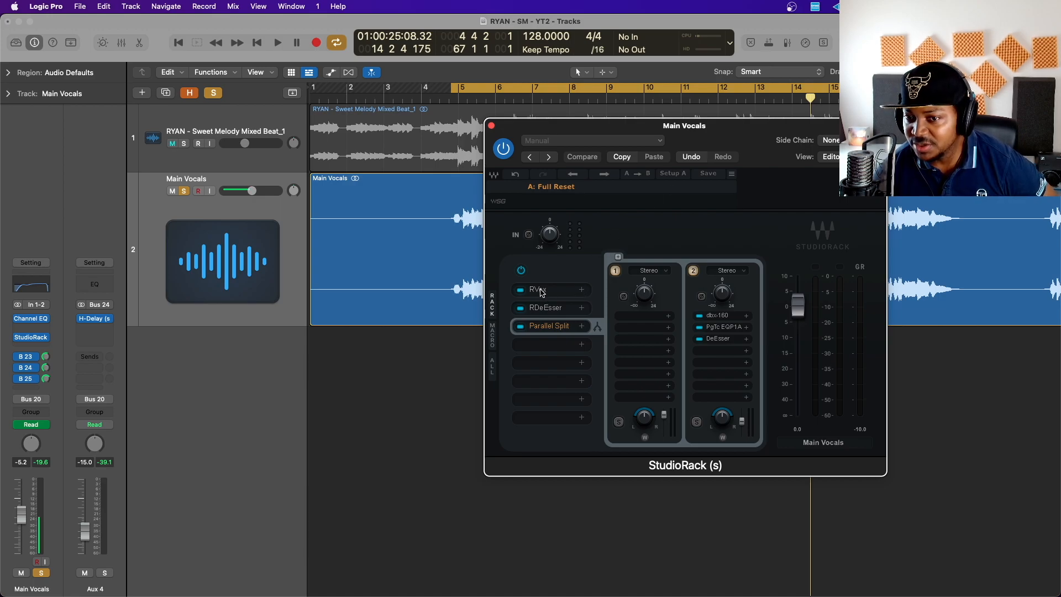
pyautogui.click(540, 290)
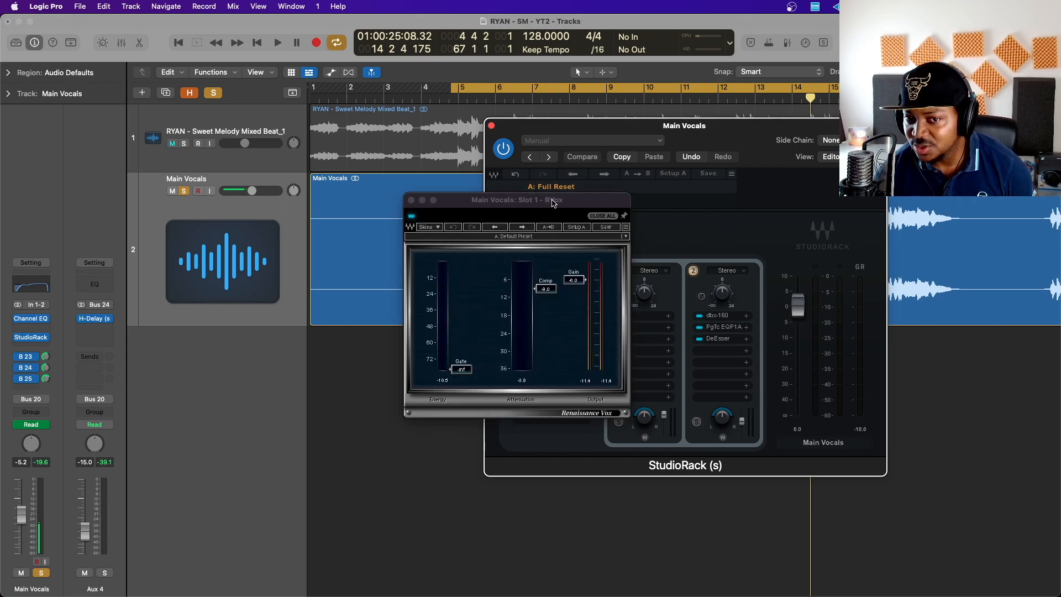
pyautogui.click(411, 200)
pyautogui.click(552, 308)
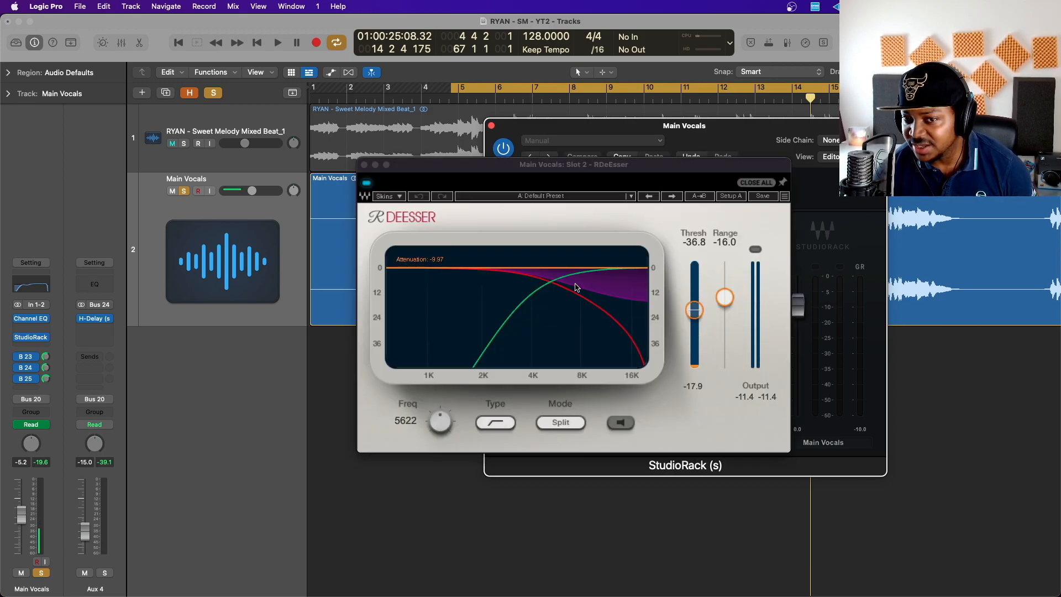
pyautogui.click(364, 165)
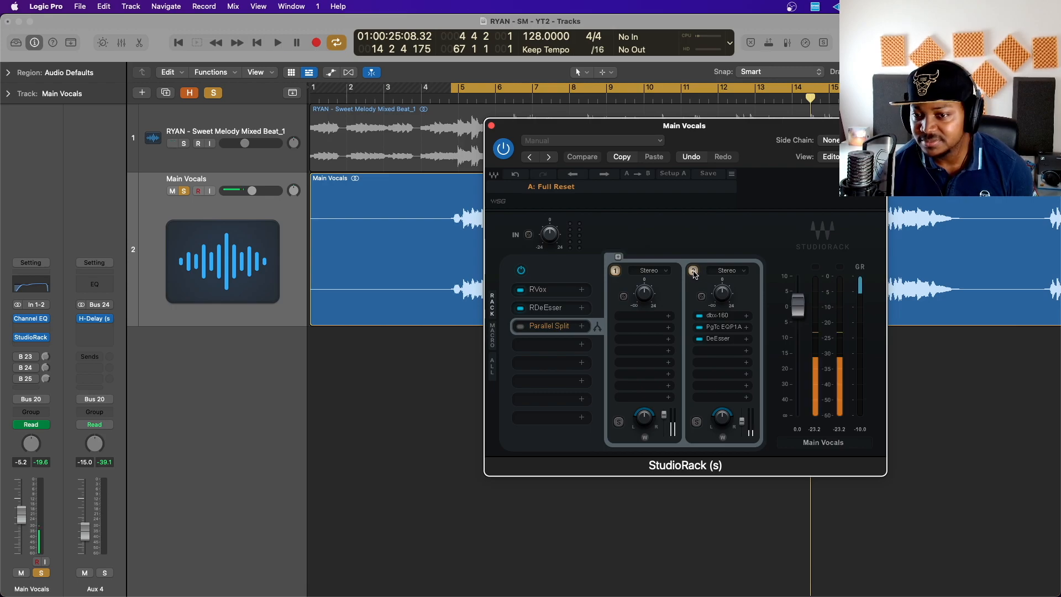
# Audition the vocals with StudioRack's Parallel Split bypassed, stop playback, and re-enable Parallel Split
pyautogui.press('space')
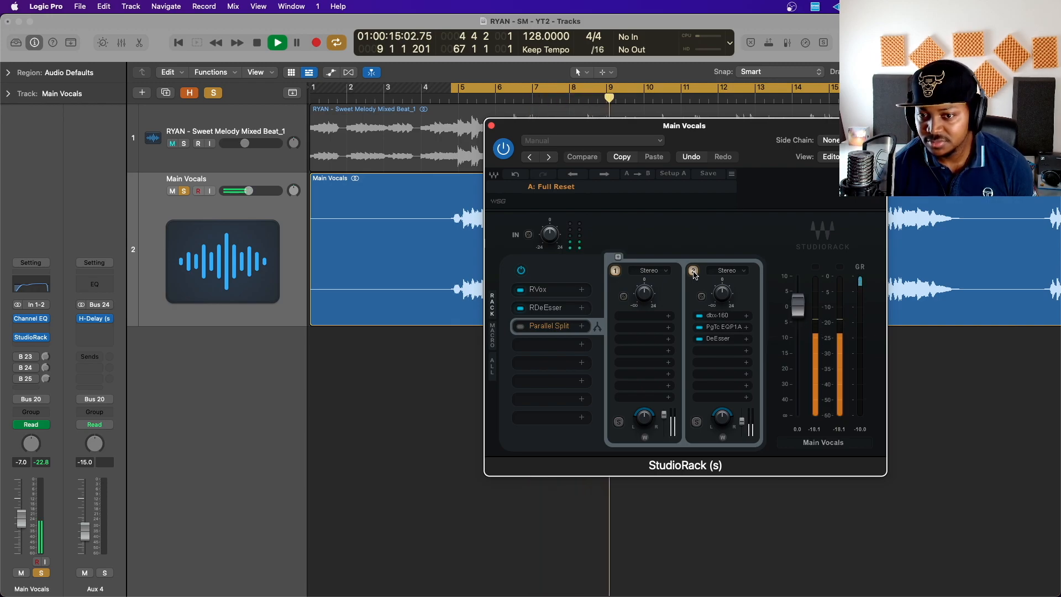
pyautogui.press('space')
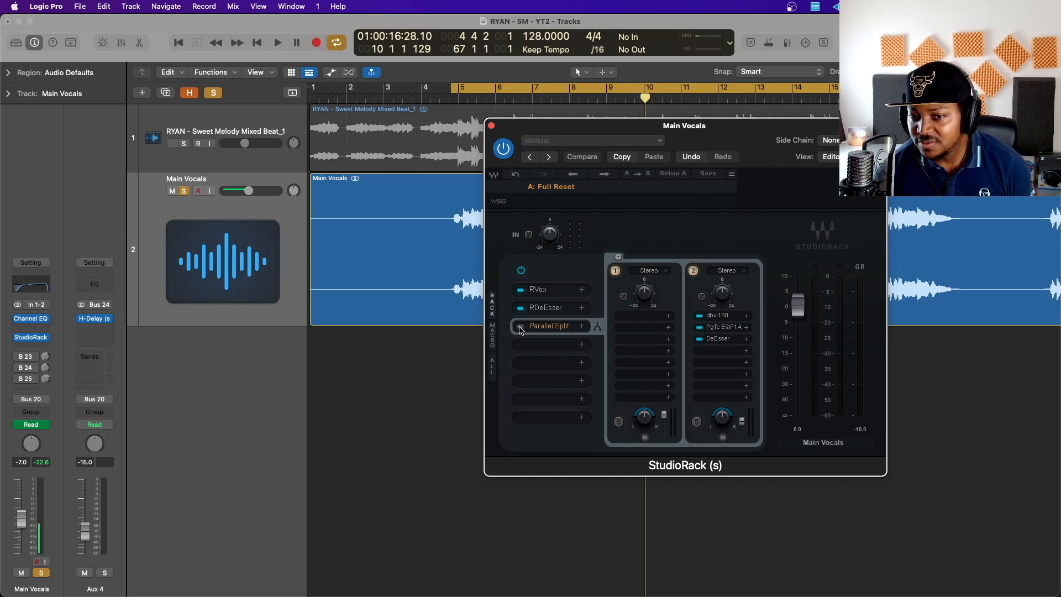
pyautogui.click(520, 329)
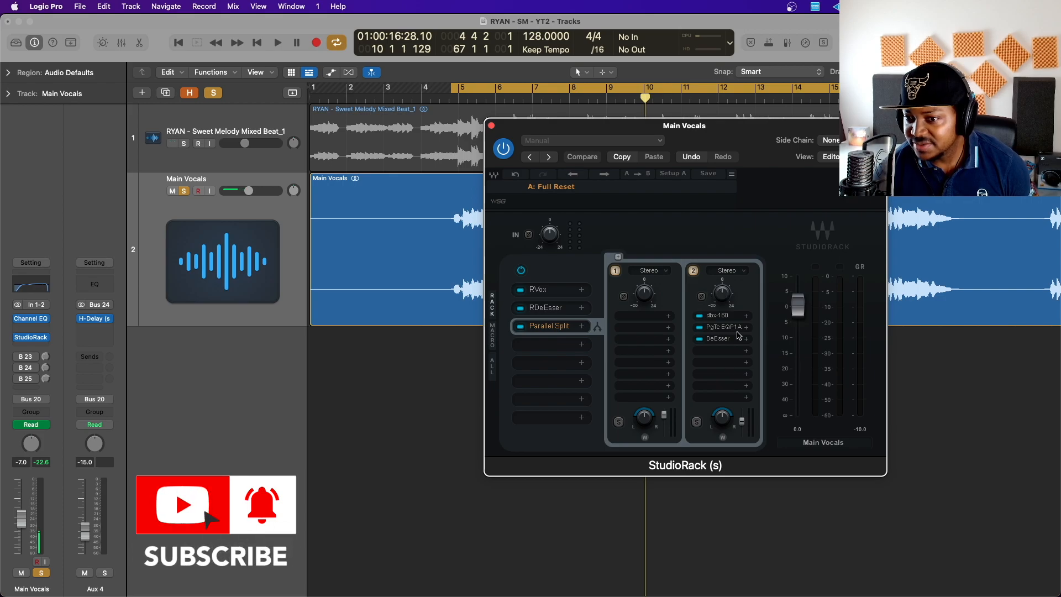
# Inspect the level of parallel chain 2 and the settings of its dbx-160 compressor
pyautogui.click(741, 422)
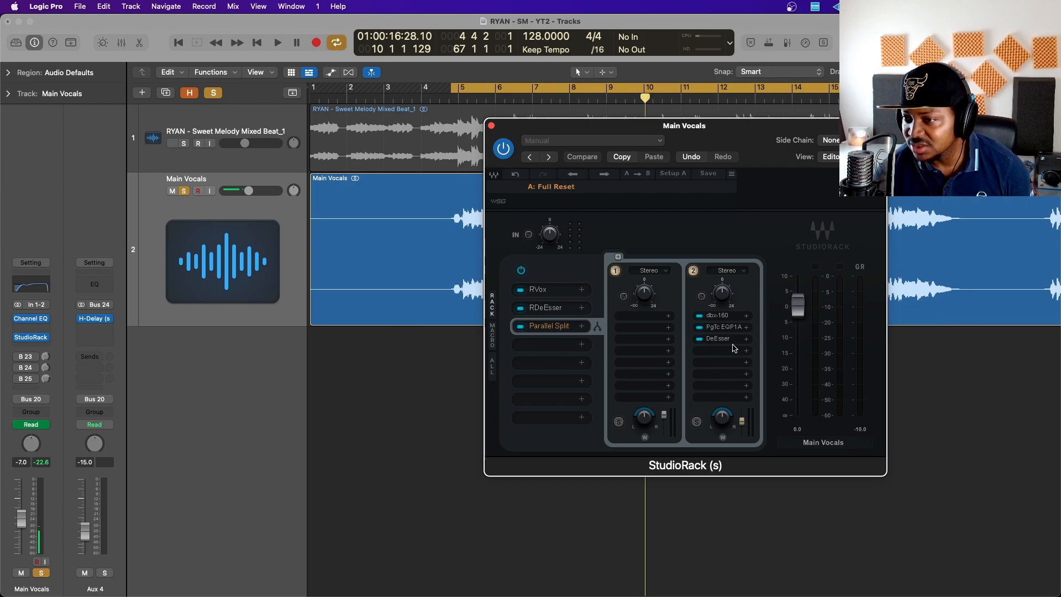
pyautogui.click(718, 315)
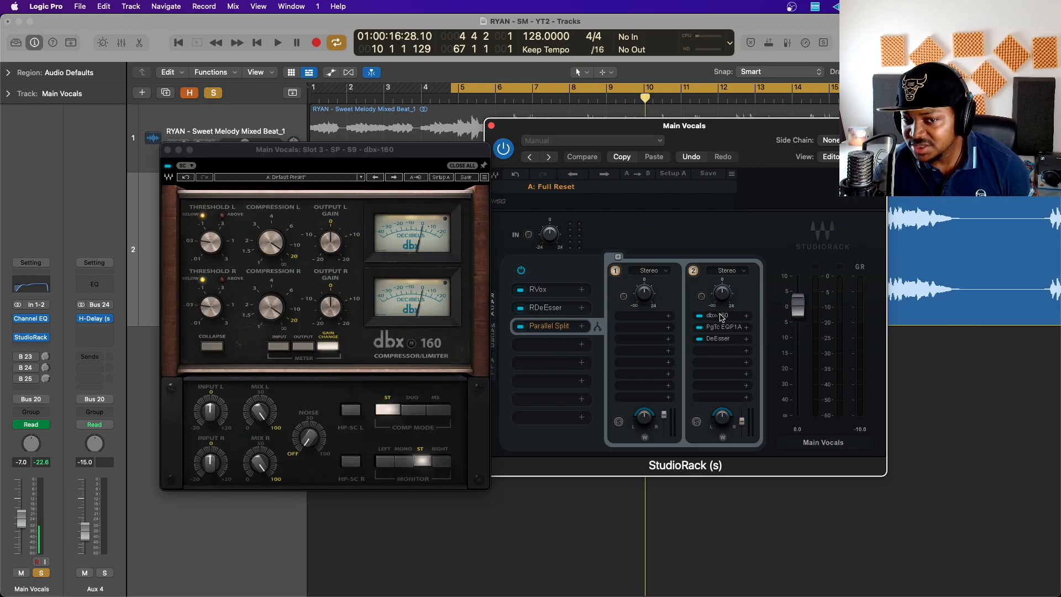
pyautogui.moveTo(398, 154); pyautogui.dragTo(712, 171)
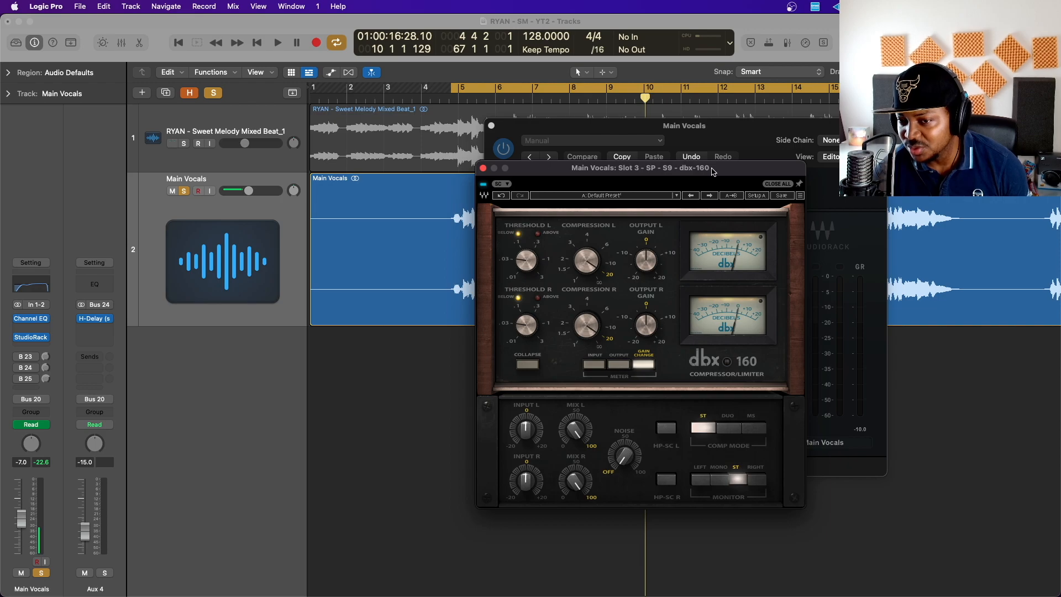
pyautogui.moveTo(712, 172); pyautogui.dragTo(707, 176)
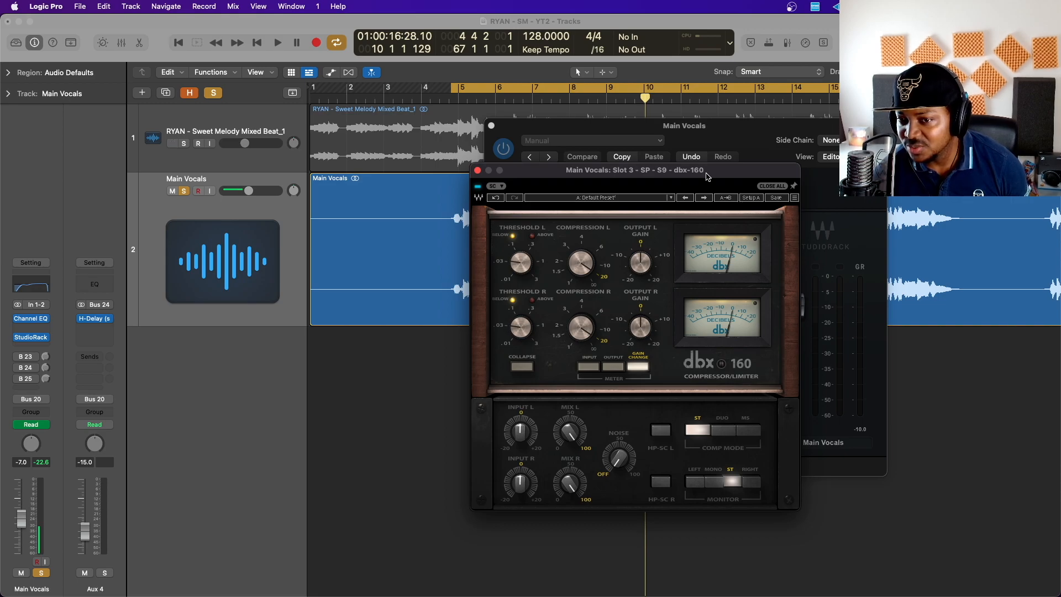
pyautogui.click(478, 172)
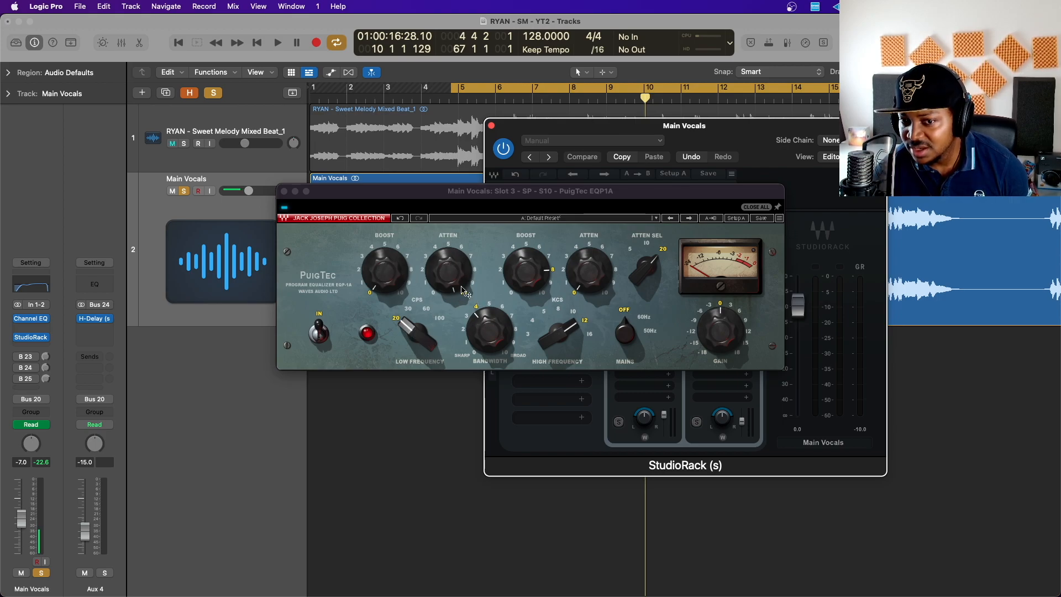
# Try the high-frequency boost of chain 2's PuigTec EQP1A at its maximum, return it to its previous setting, and close the equalizer
pyautogui.moveTo(455, 281)
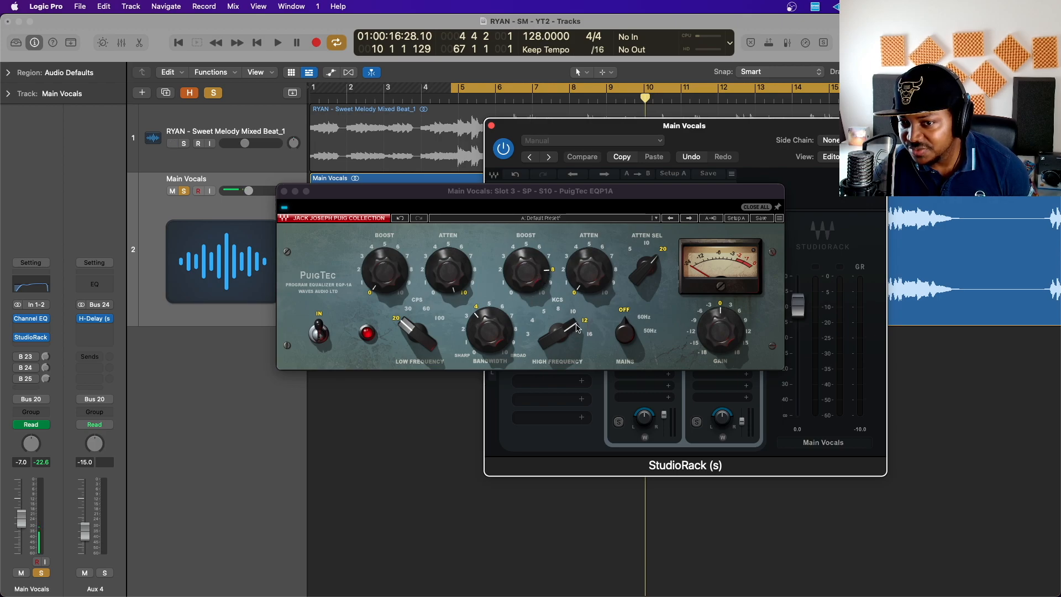
pyautogui.moveTo(528, 283); pyautogui.dragTo(528, 268)
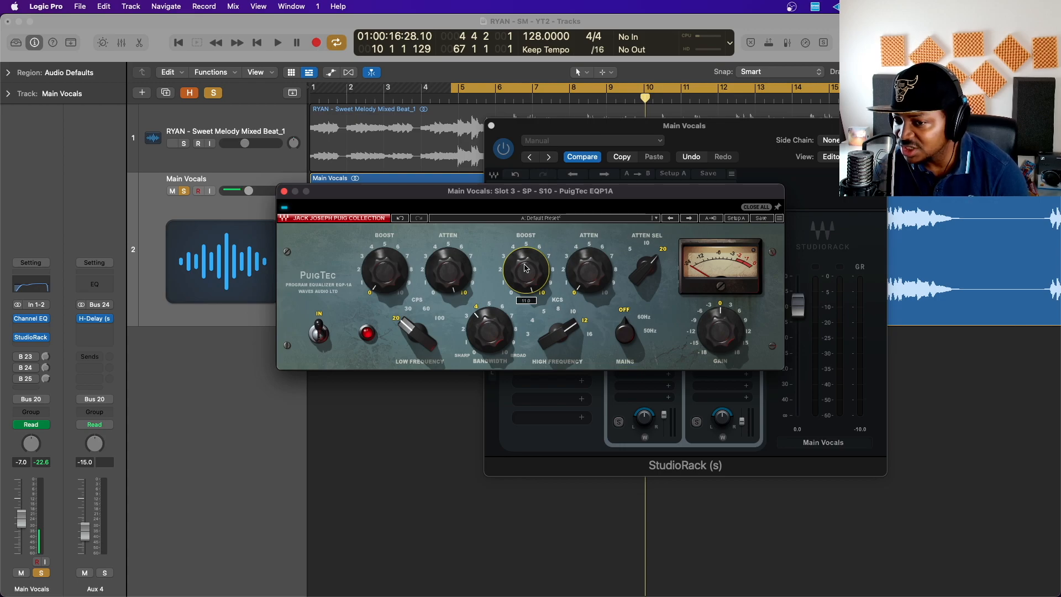
pyautogui.moveTo(529, 275); pyautogui.dragTo(528, 286)
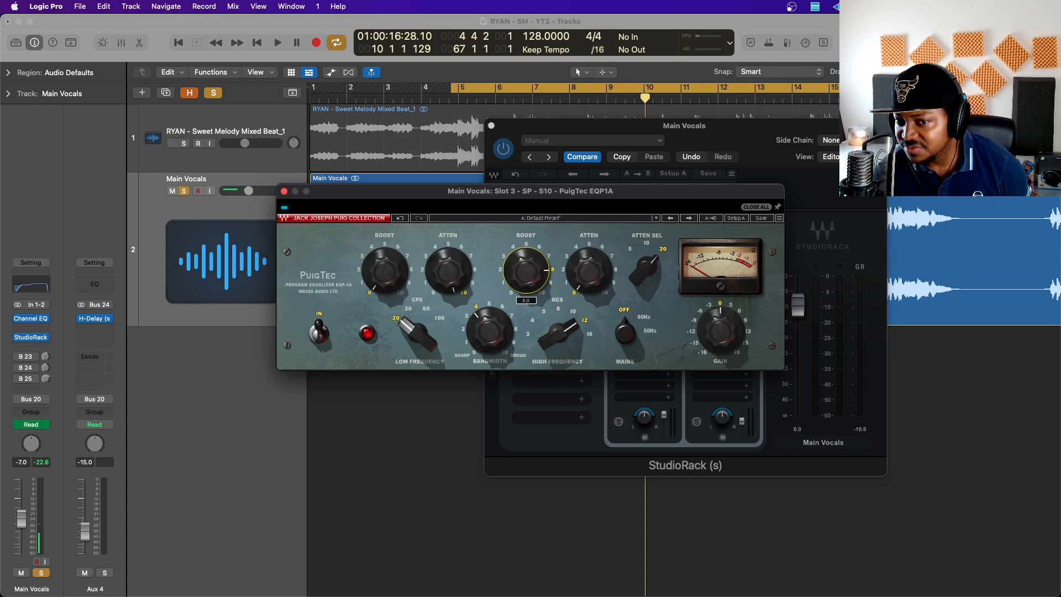
pyautogui.moveTo(489, 330); pyautogui.dragTo(489, 331)
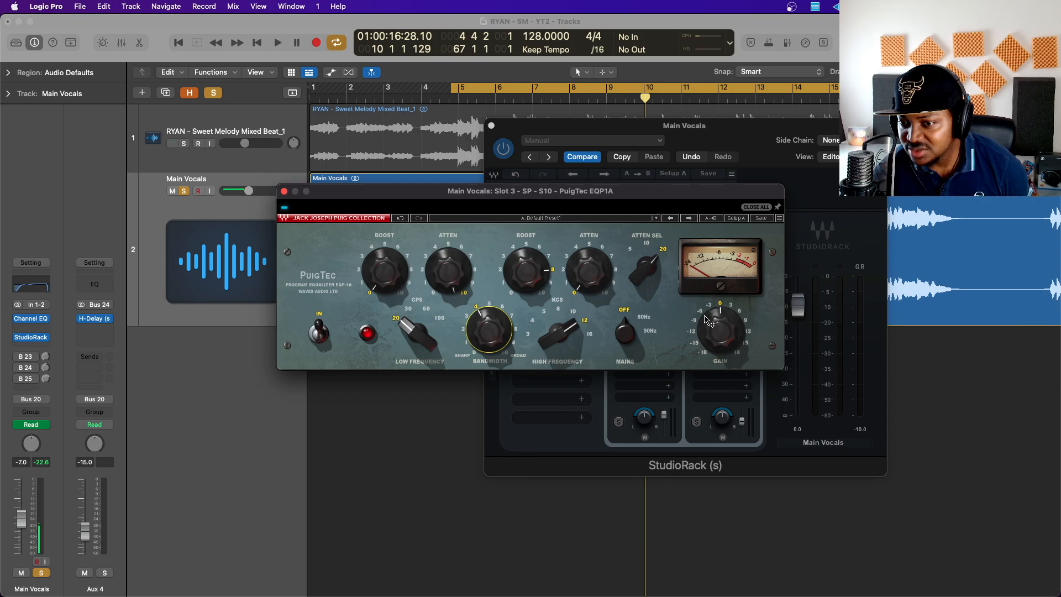
pyautogui.click(284, 191)
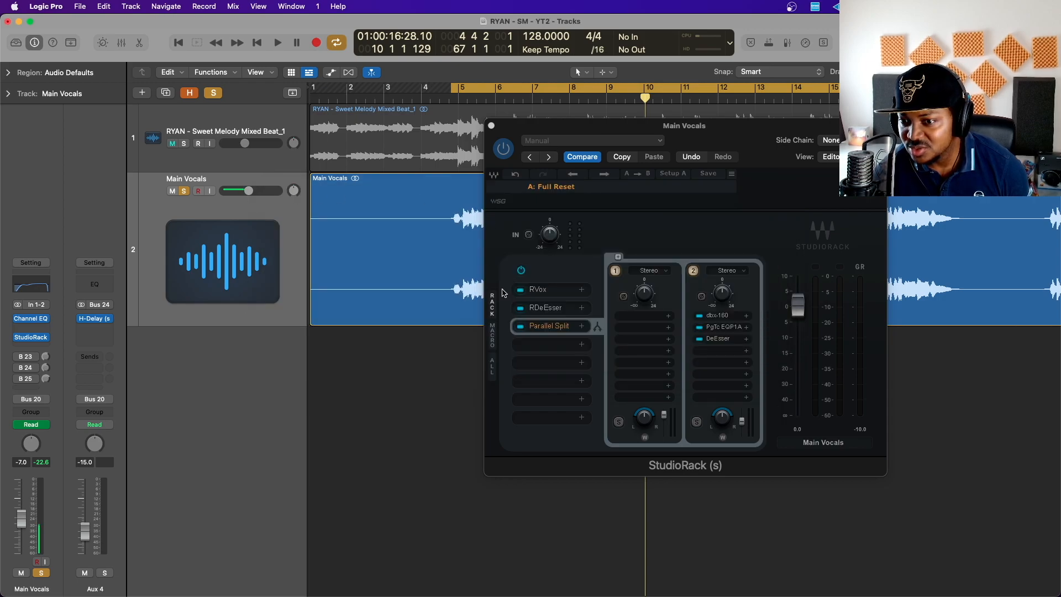
# Inspect the DeEsser settings on parallel chain 2 and switch off parallel chain 1 to isolate the processed chain
pyautogui.click(714, 341)
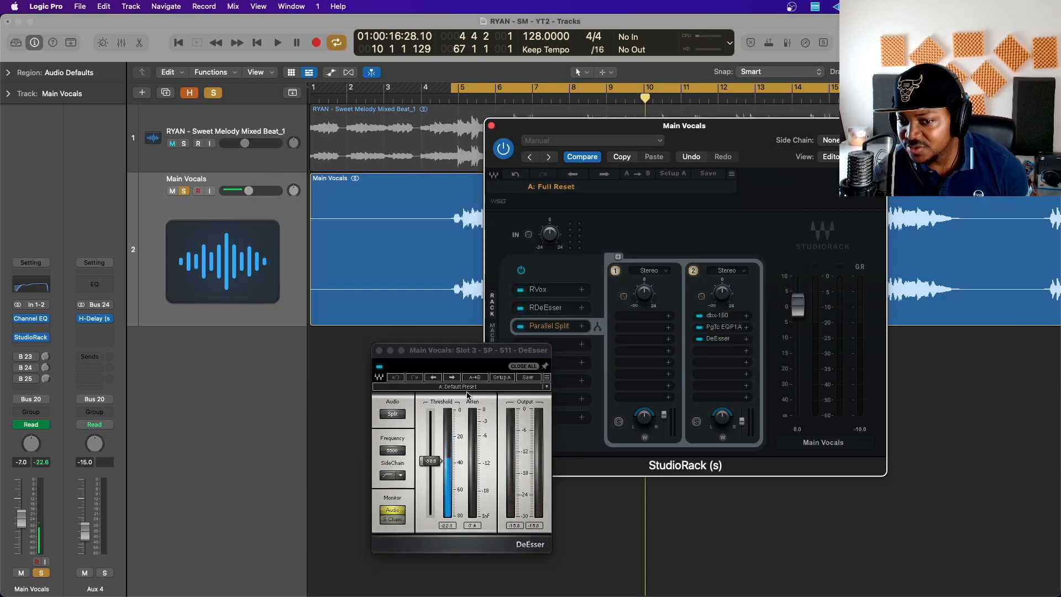
pyautogui.moveTo(465, 352); pyautogui.dragTo(506, 335)
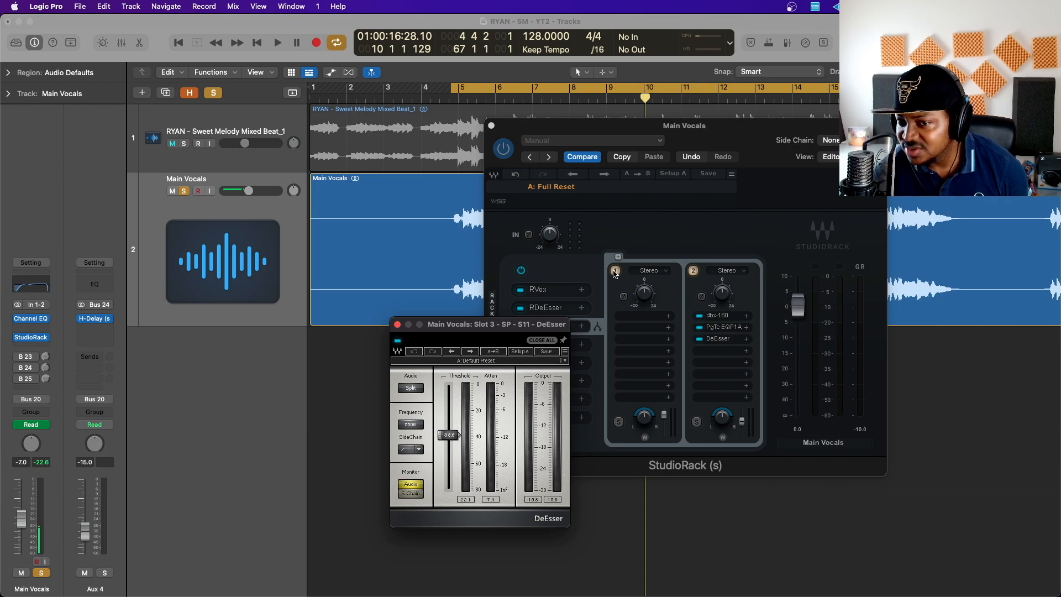
pyautogui.click(615, 272)
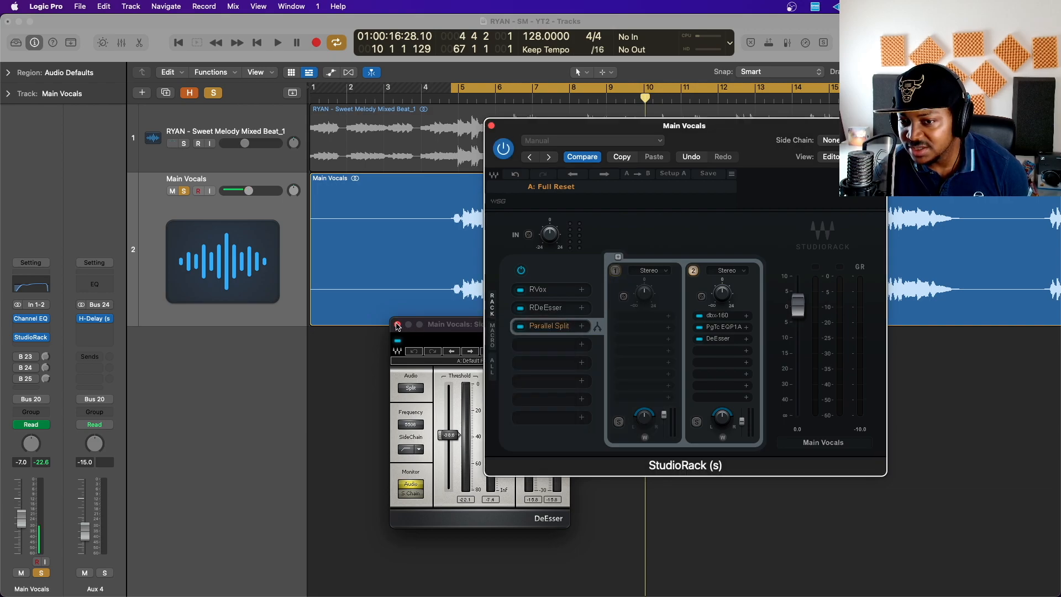
pyautogui.click(397, 325)
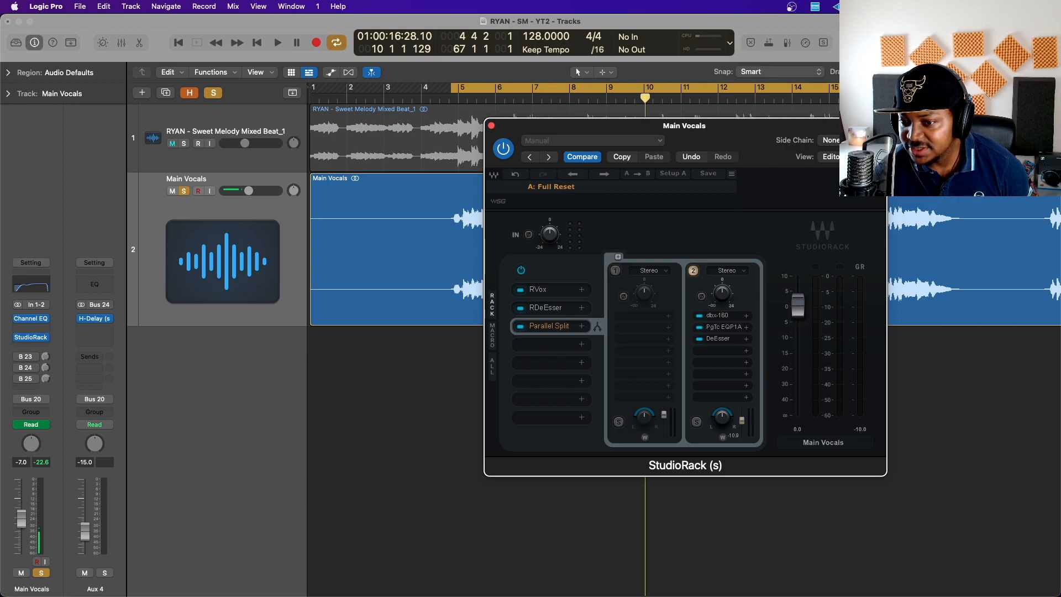
# Audition parallel chain 2 alone with its level raised to about 5.9 dB, and lower the level again
pyautogui.press('space')
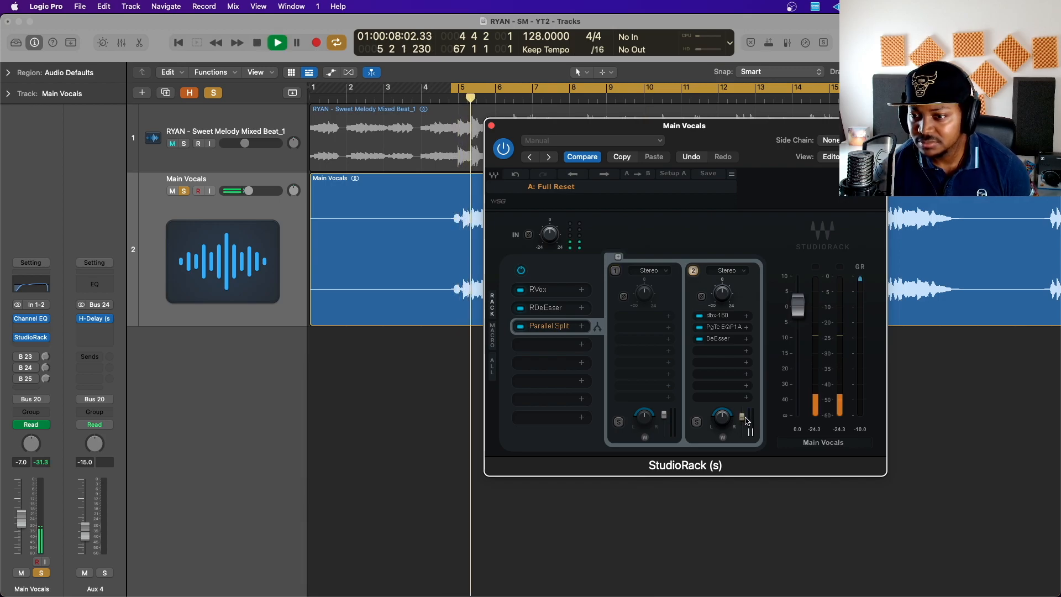
pyautogui.moveTo(741, 419); pyautogui.dragTo(741, 409)
pyautogui.moveTo(743, 412)
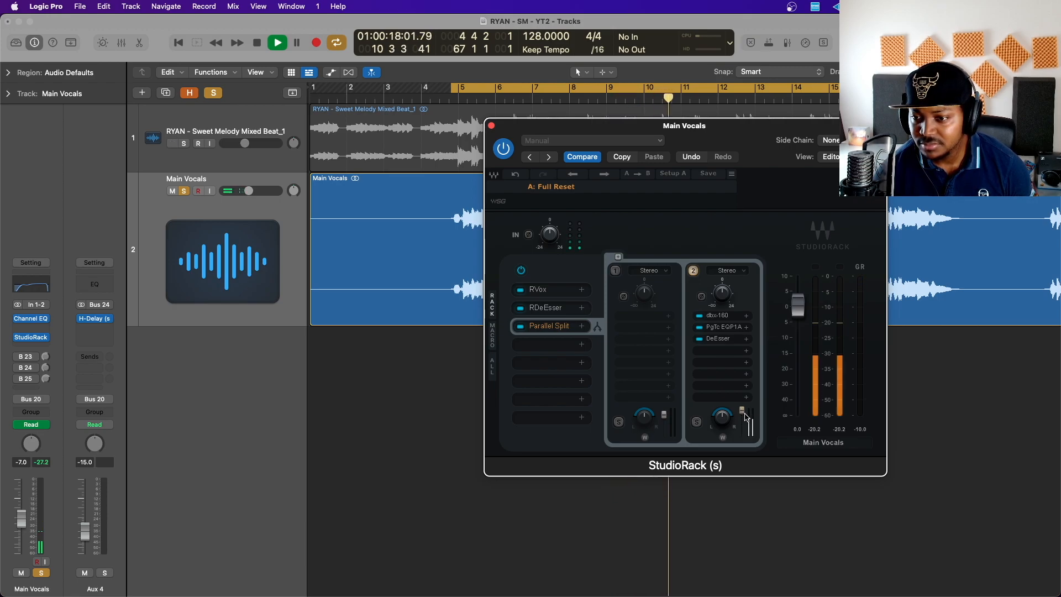
pyautogui.moveTo(741, 411); pyautogui.dragTo(742, 412)
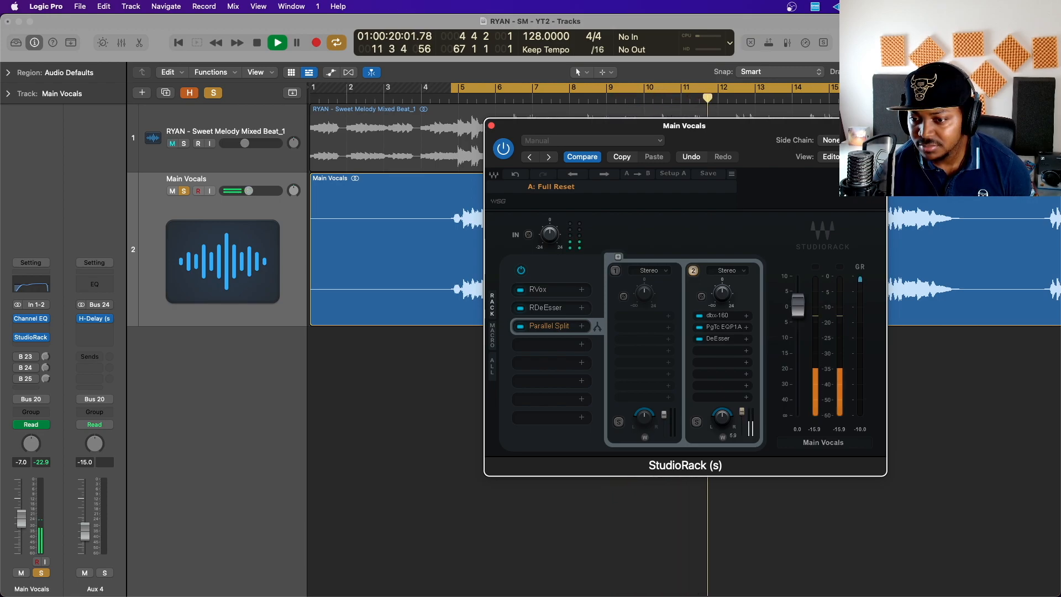
pyautogui.click(720, 339)
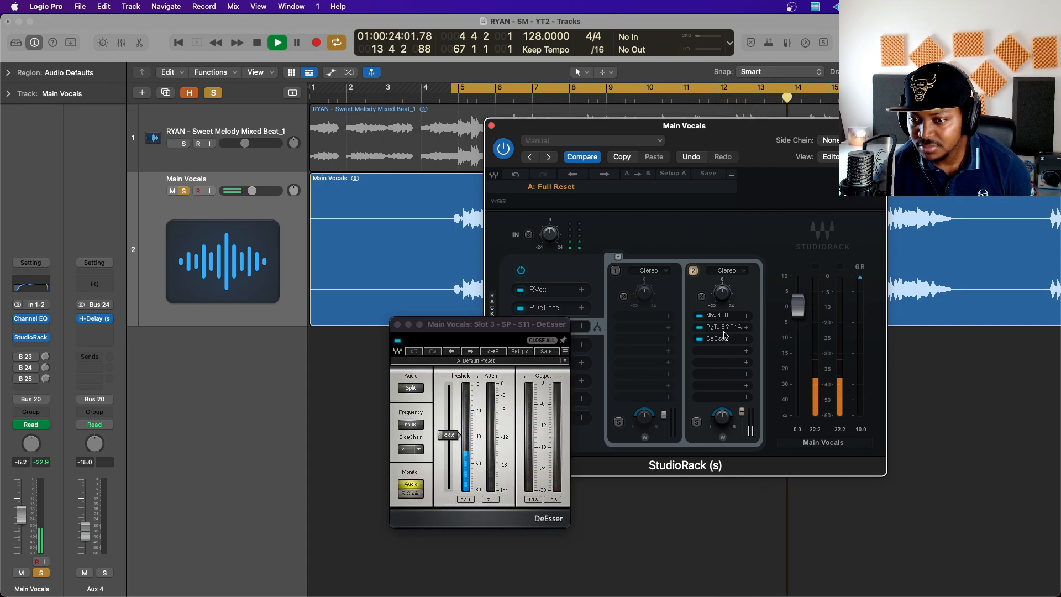
pyautogui.press('space')
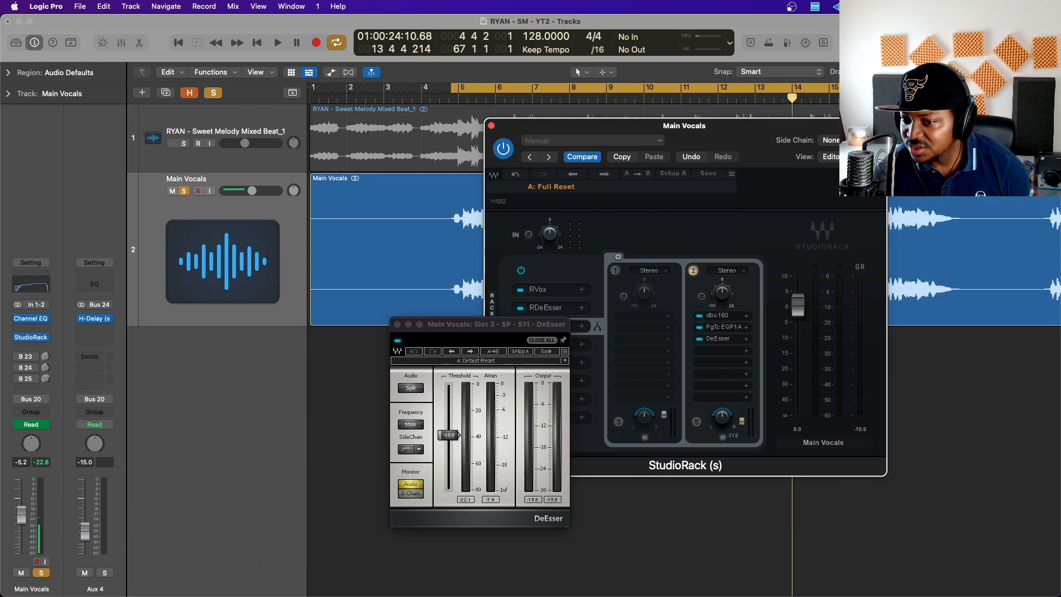
# Switch parallel chain 1 back on, play both chains together, and switch off chain 2 for comparison
pyautogui.click(725, 333)
pyautogui.click(616, 271)
pyautogui.press('space')
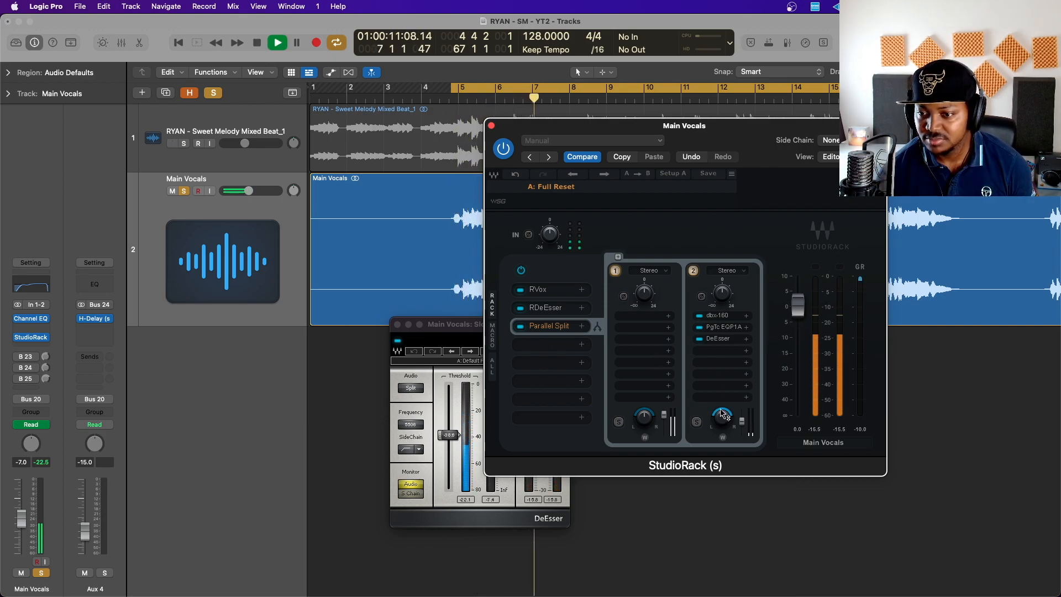
pyautogui.click(397, 325)
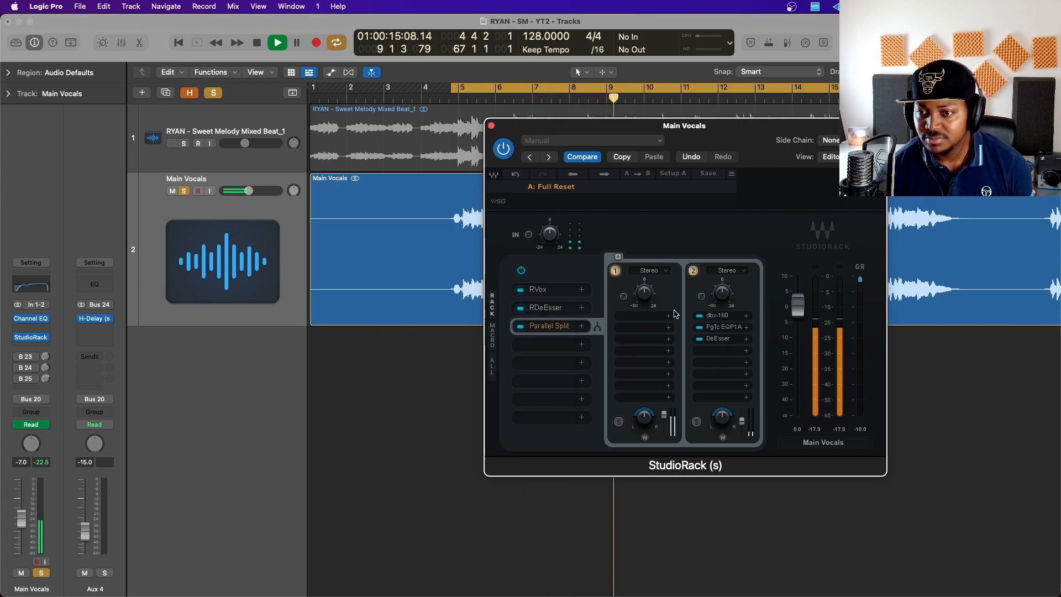
pyautogui.click(694, 272)
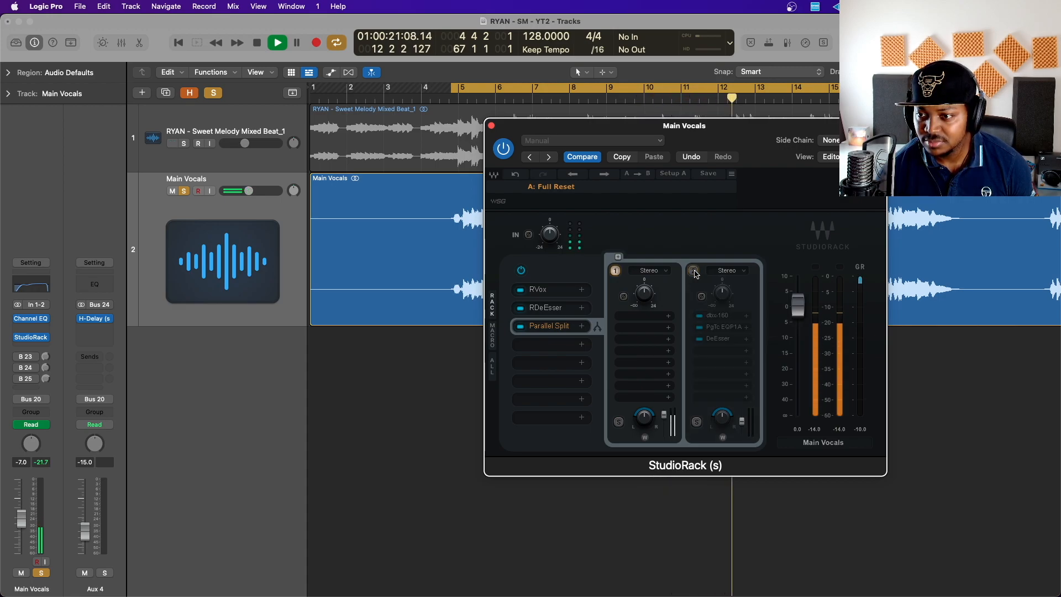
# Switch parallel chain 2 back on to hear both chains together, and stop playback
pyautogui.click(694, 271)
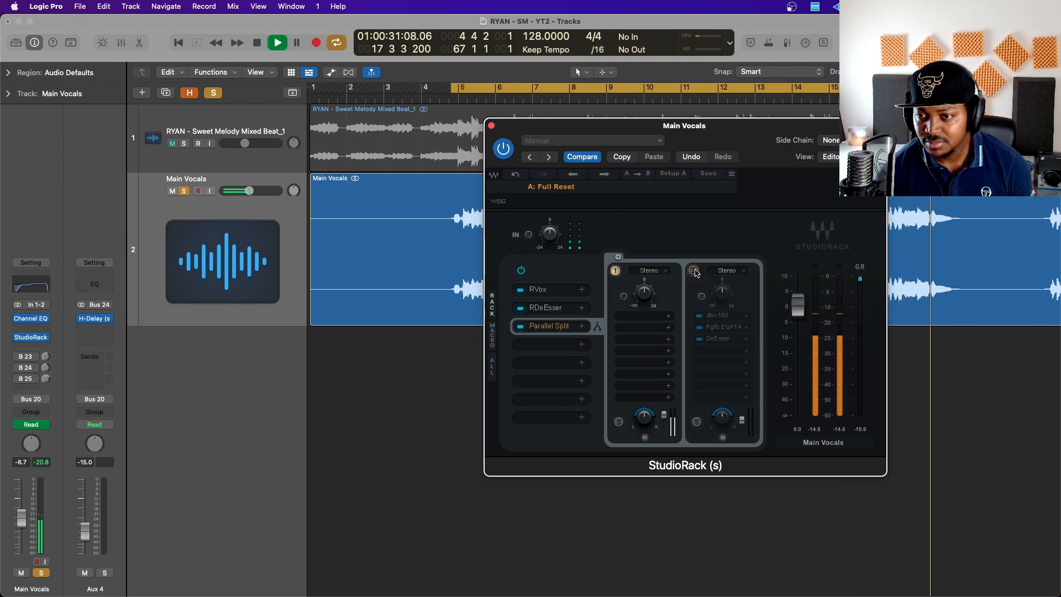
pyautogui.press('space')
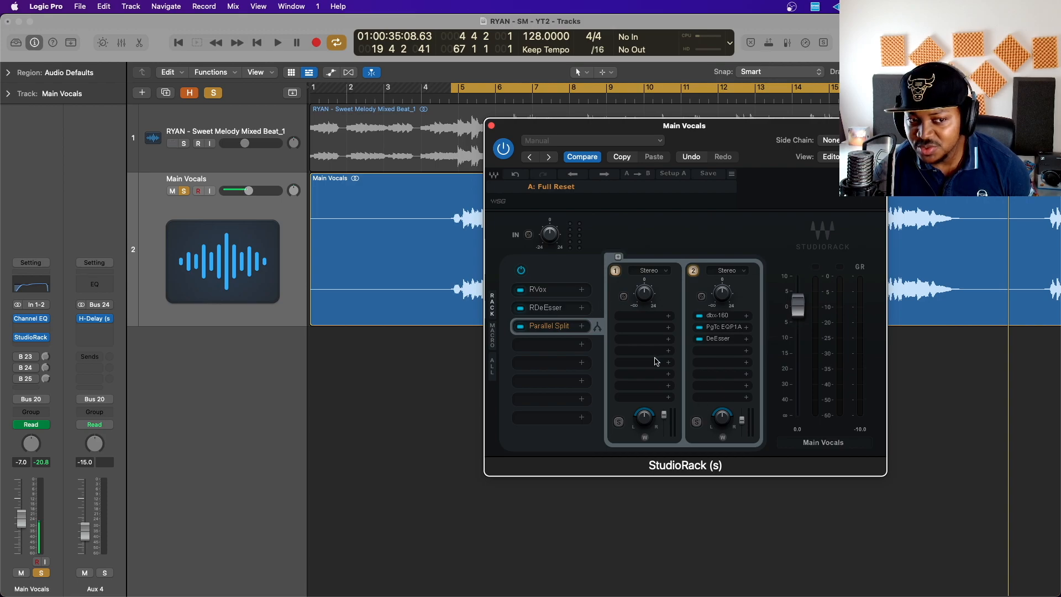
# Enable the Main Vocals send to Bus 23 and open ValhallaVintageVerb on its aux channel, moving its window clear of the screen edge
pyautogui.click(19, 358)
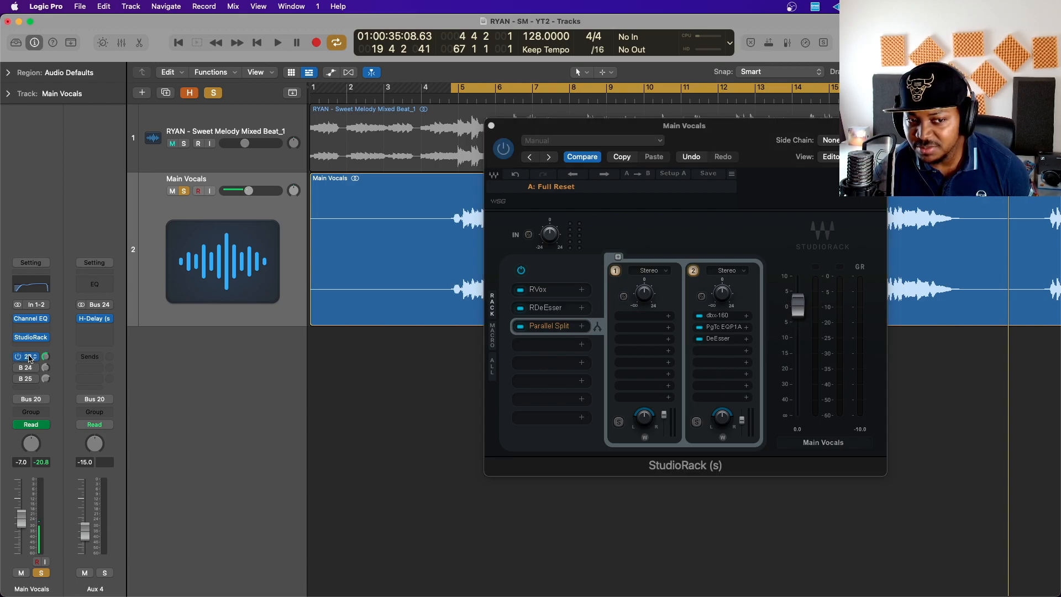
pyautogui.click(22, 357)
pyautogui.click(96, 321)
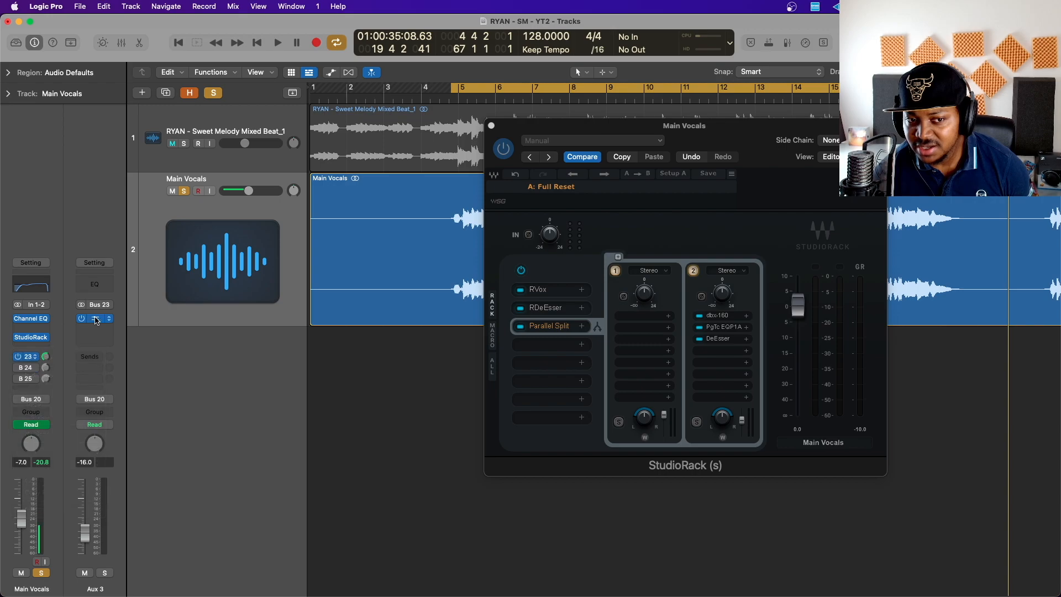
pyautogui.click(96, 320)
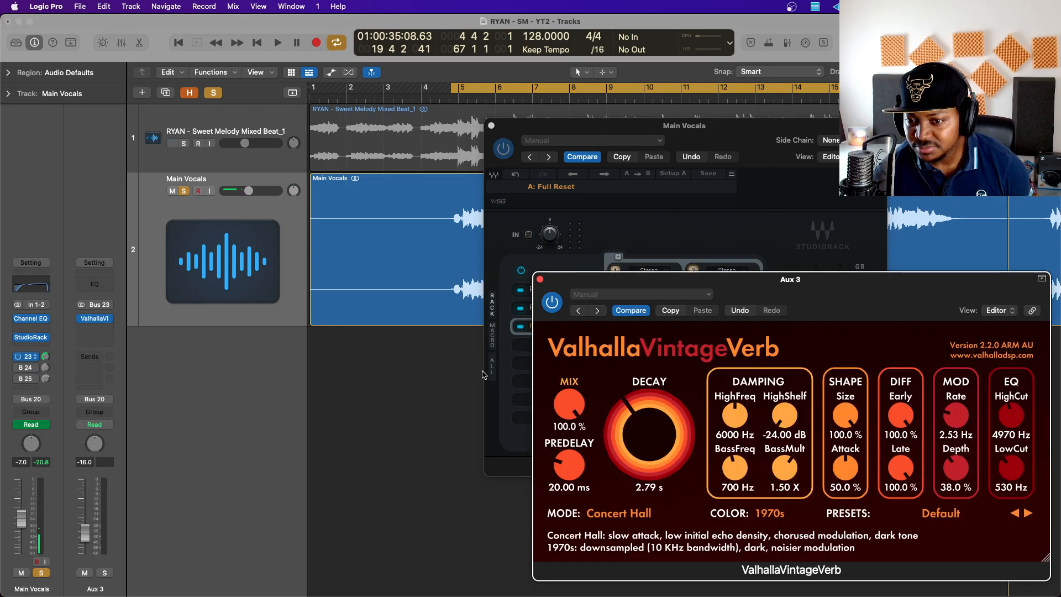
pyautogui.moveTo(545, 279); pyautogui.dragTo(442, 178)
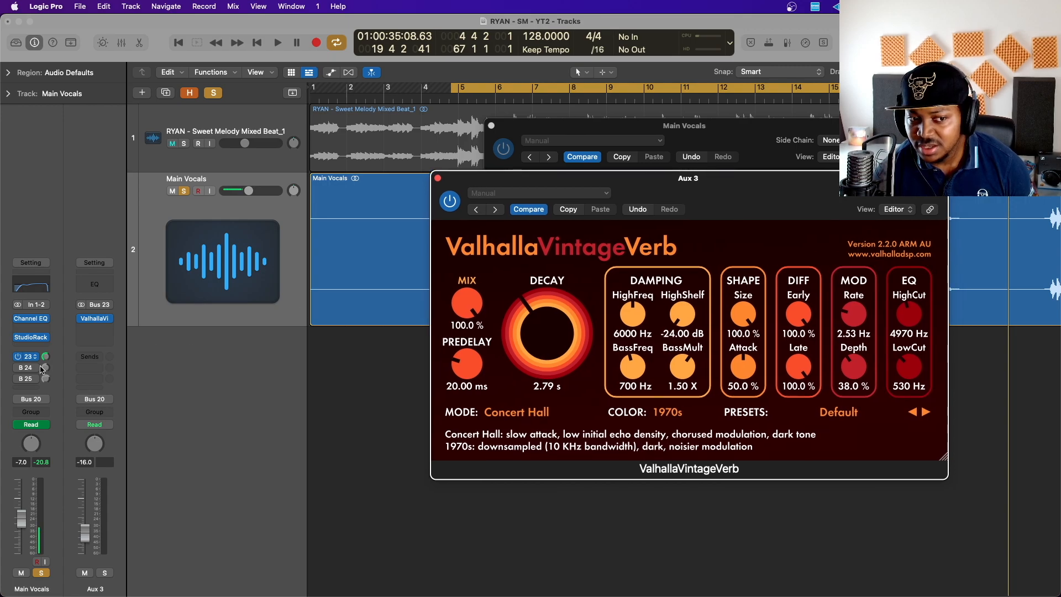
# Play the soloed vocals with the Bus 23 reverb, and close the ValhallaVintageVerb and StudioRack windows
pyautogui.press('space')
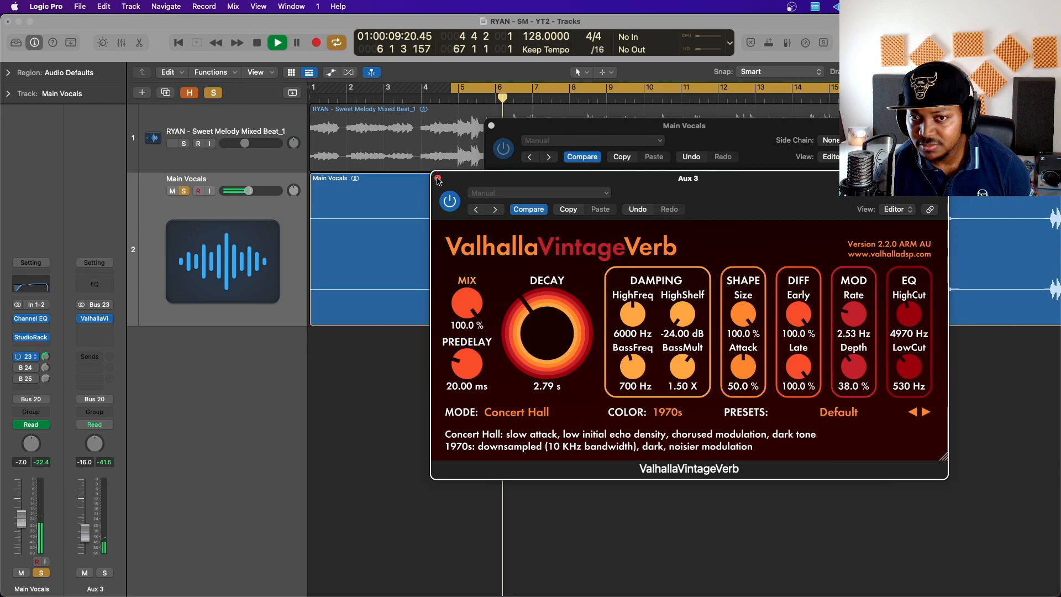
pyautogui.click(438, 178)
pyautogui.press('super+w')
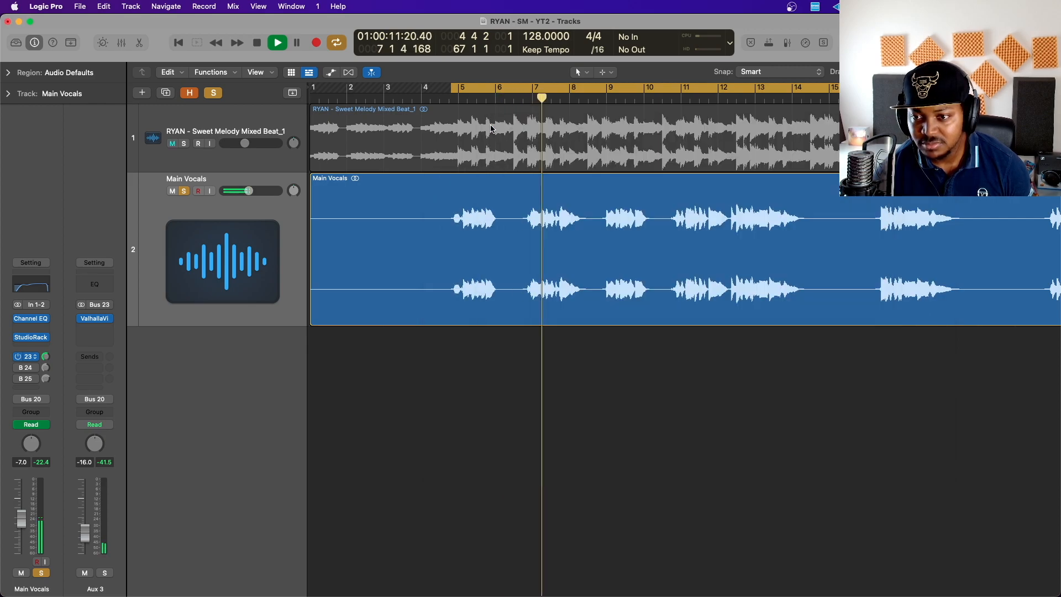
# Open H-Delay on the Bus 24 aux channel, enable the Main Vocals send to Bus 24, and play the vocals with the delay
pyautogui.click(28, 368)
pyautogui.click(96, 319)
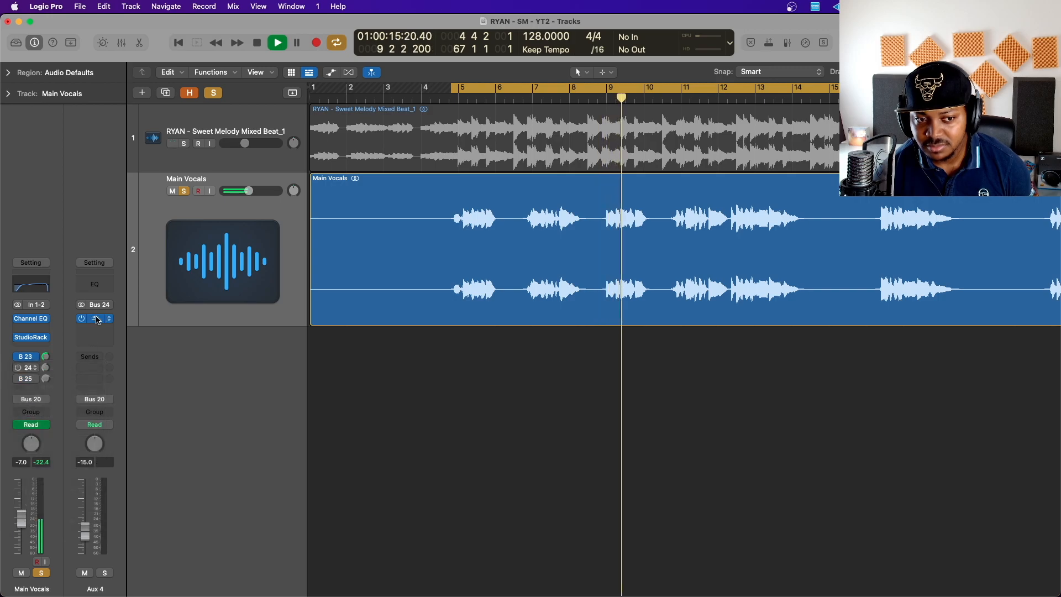
pyautogui.click(94, 318)
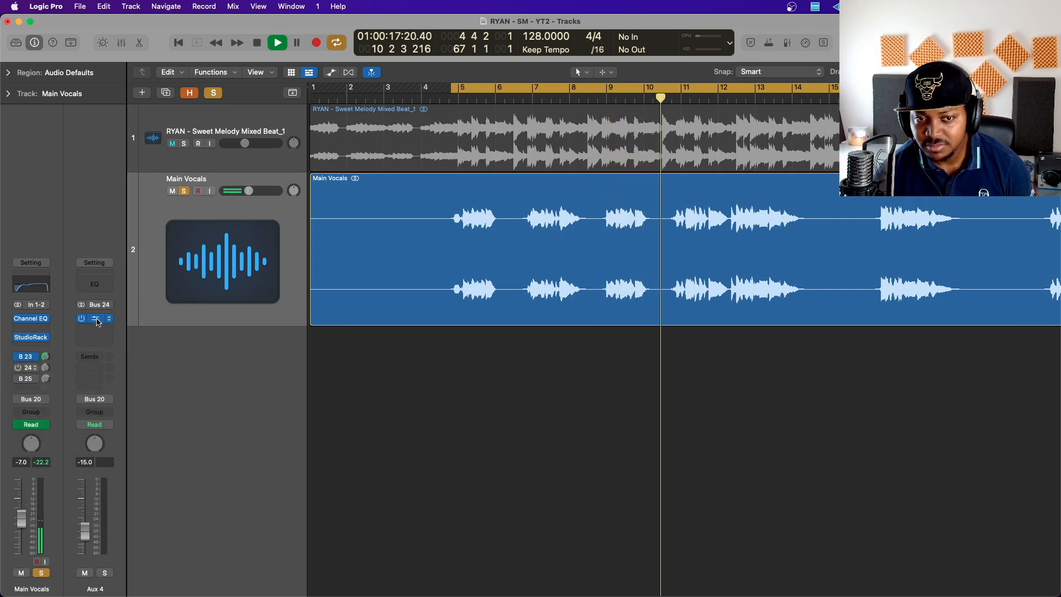
pyautogui.moveTo(568, 173); pyautogui.dragTo(653, 199)
pyautogui.press('space')
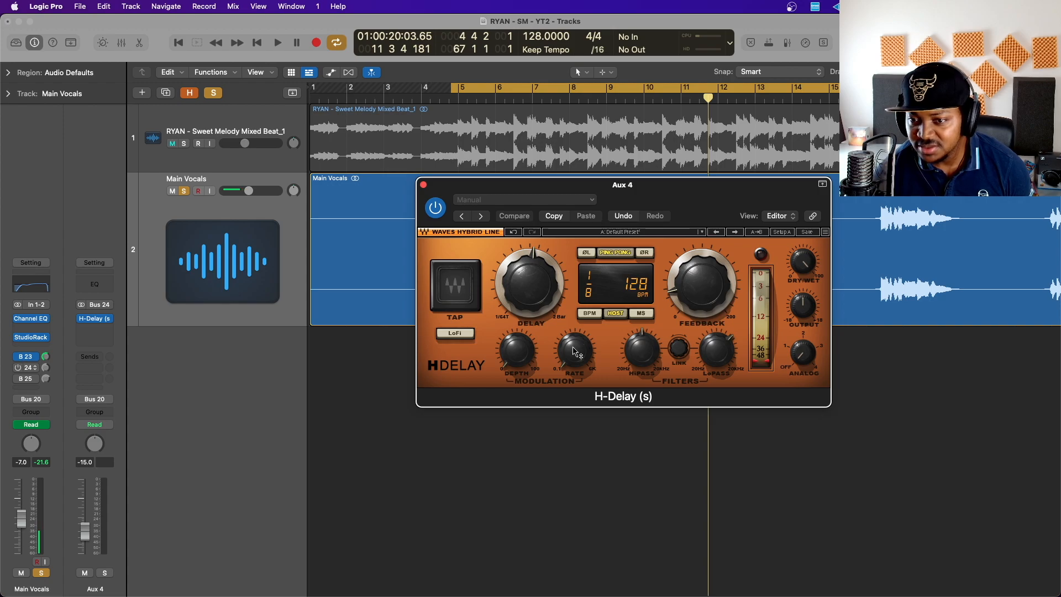
pyautogui.press('space')
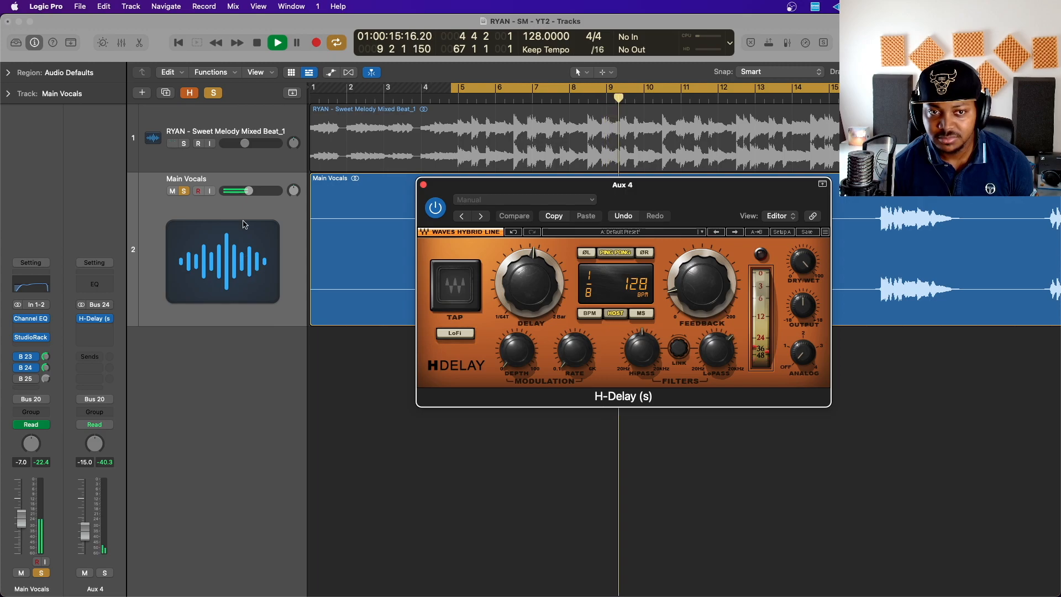
# Close H-Delay and audition the vocals' reverb and delay with the beat also soloed, and unsolo the beat
pyautogui.click(183, 143)
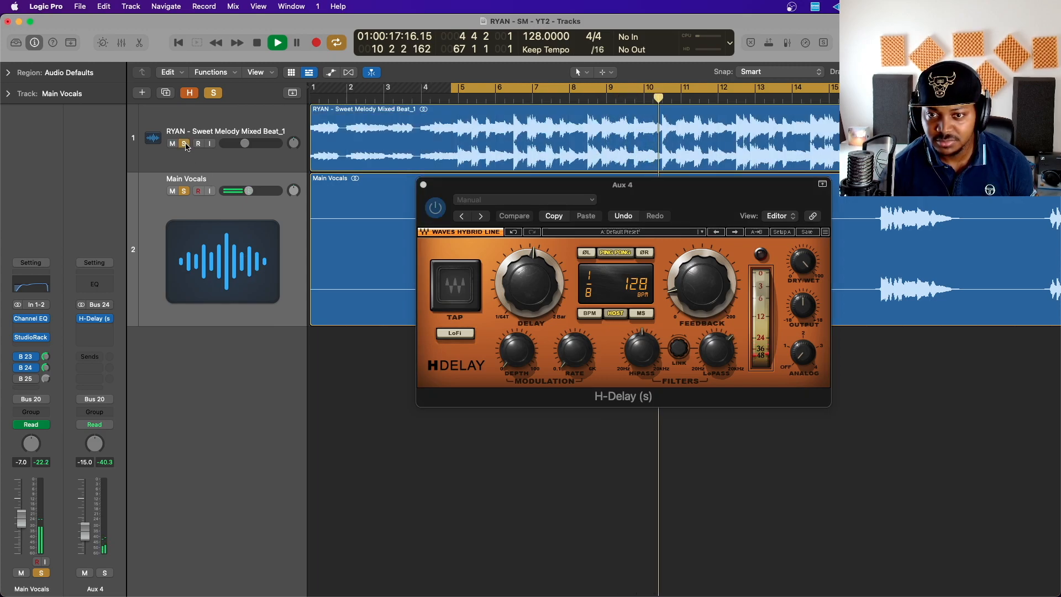
pyautogui.click(423, 186)
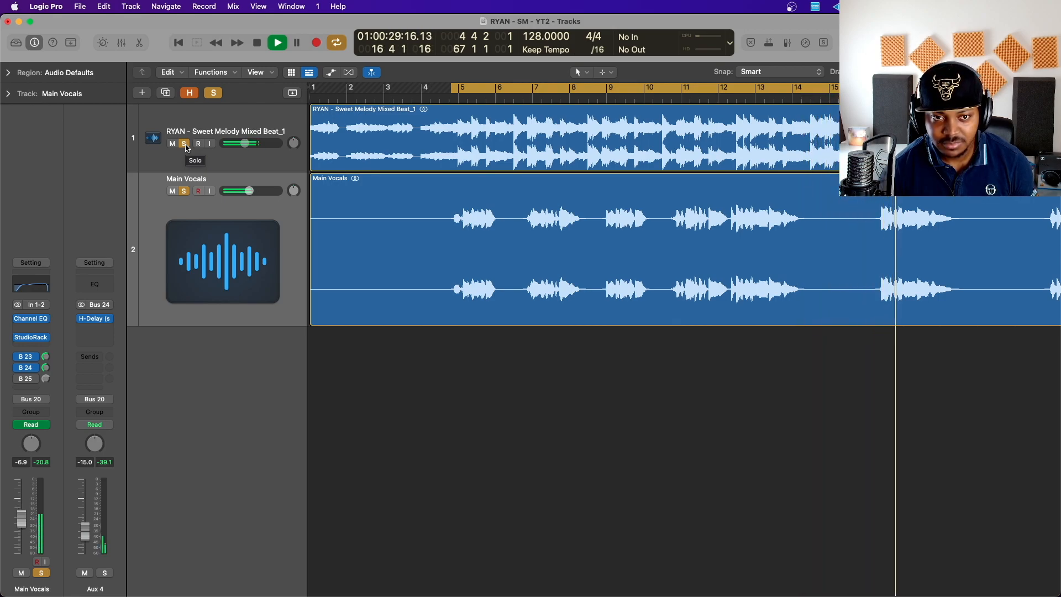
pyautogui.click(185, 144)
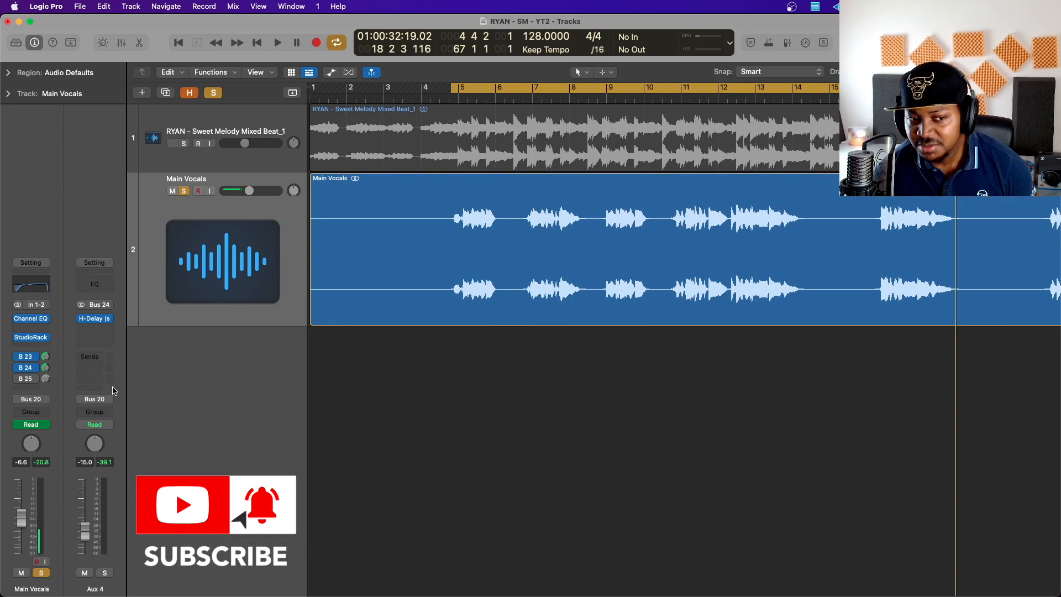
# Enable the Main Vocals send to Bus 25 and open GreenHAAS on its channel to examine its settings
pyautogui.click(30, 380)
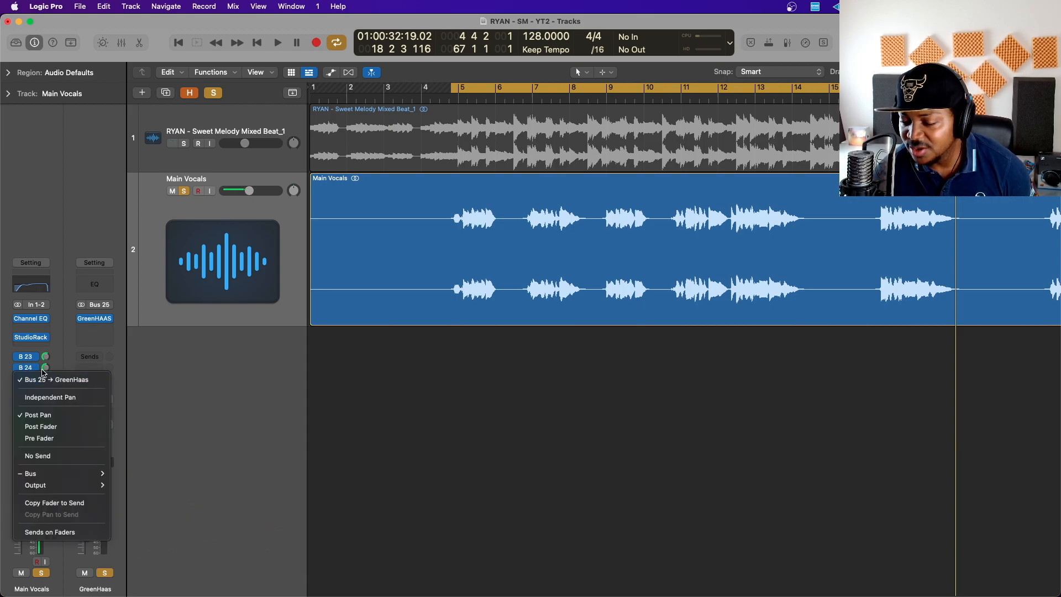
pyautogui.click(94, 323)
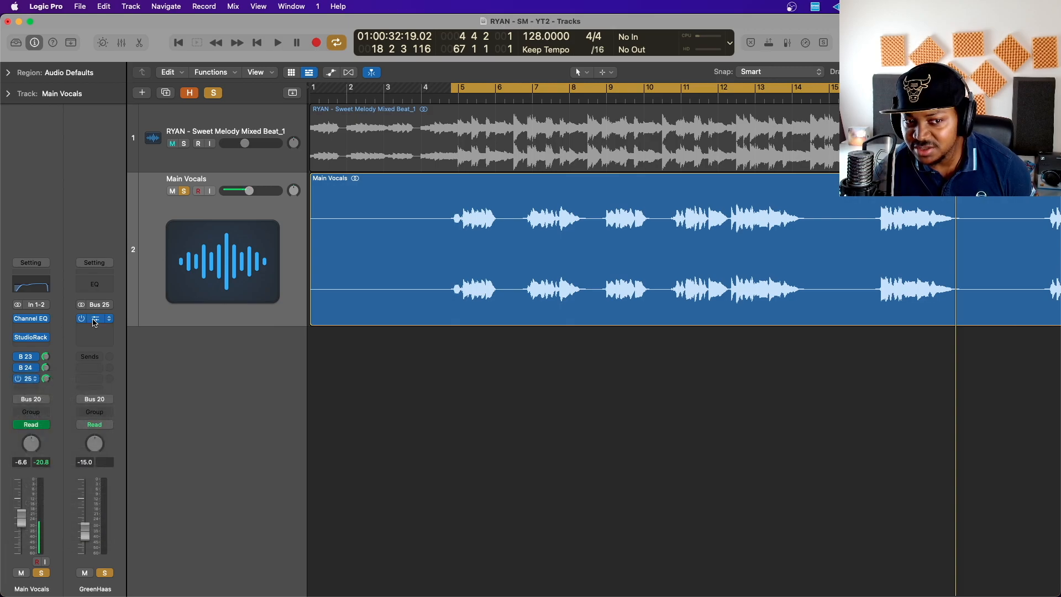
pyautogui.click(94, 320)
pyautogui.moveTo(404, 273); pyautogui.dragTo(699, 231)
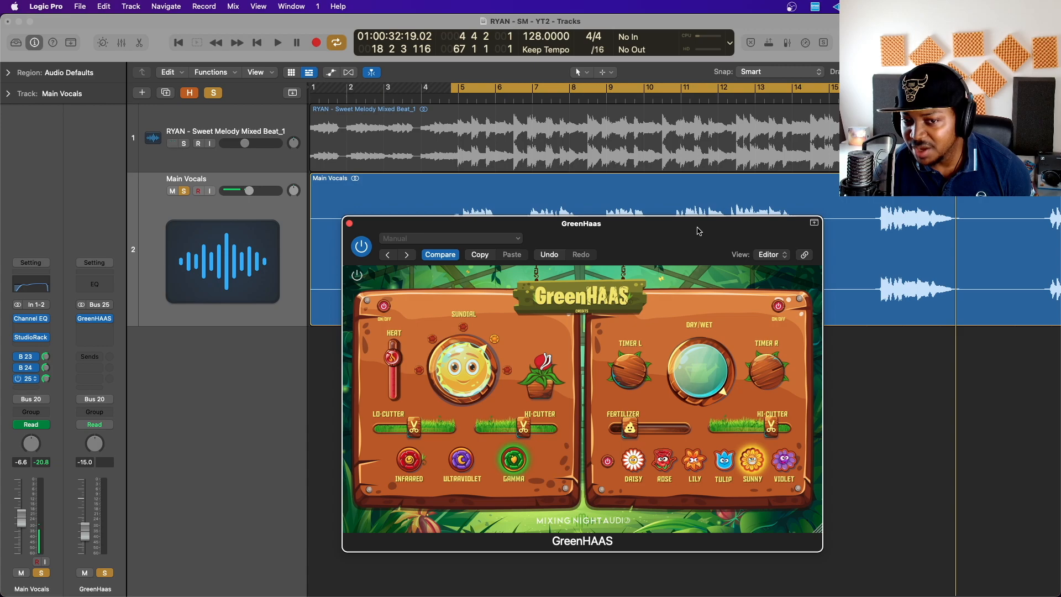
pyautogui.moveTo(698, 233); pyautogui.dragTo(700, 228)
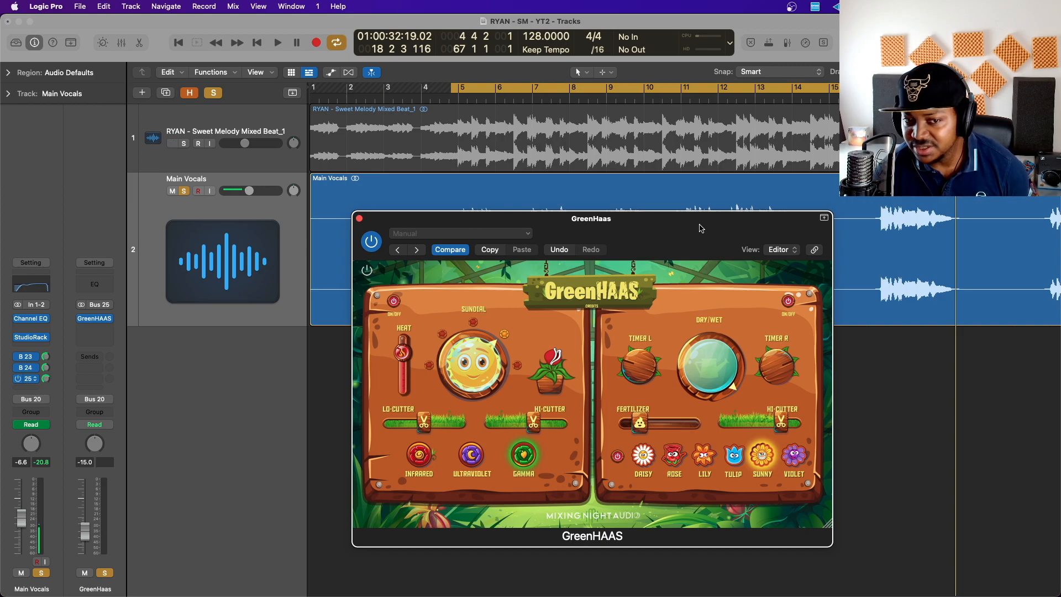
pyautogui.moveTo(701, 228); pyautogui.dragTo(696, 232)
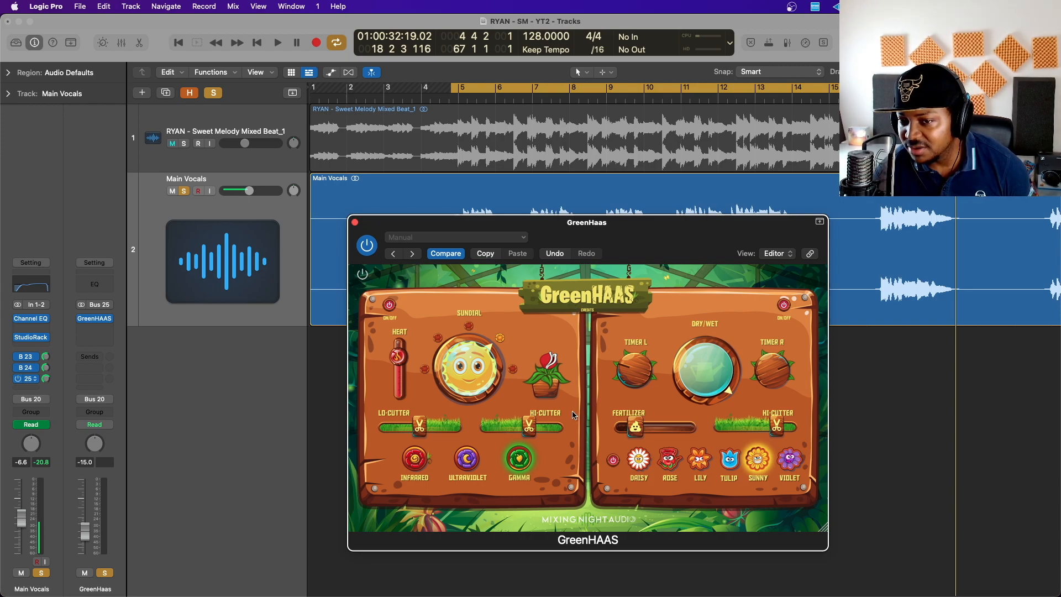
pyautogui.moveTo(675, 239); pyautogui.dragTo(684, 228)
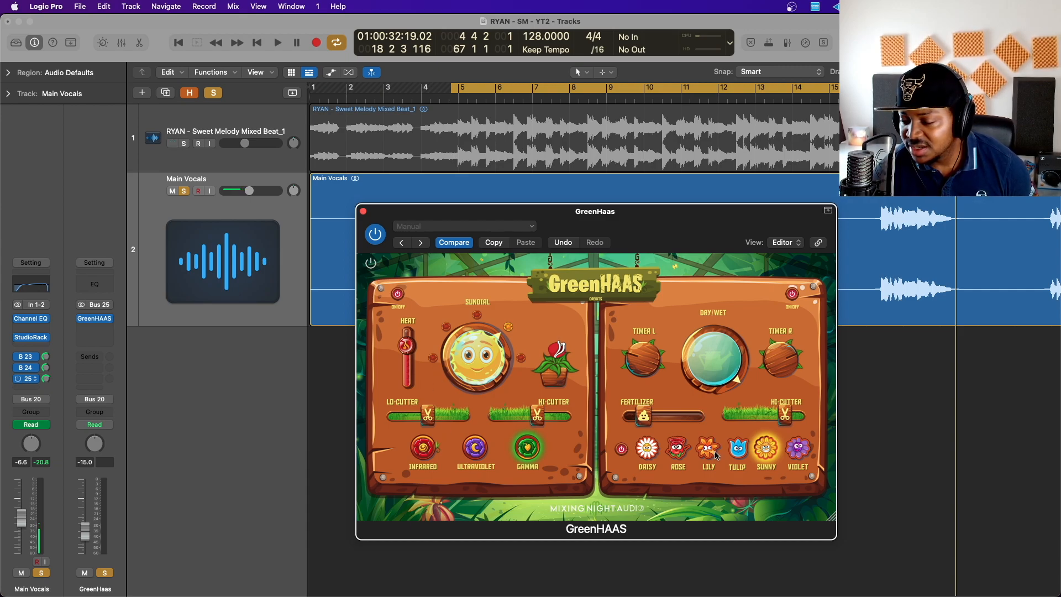
# Play the soloed vocals and compare them with GreenHAAS bypassed and re-enabled
pyautogui.press('space')
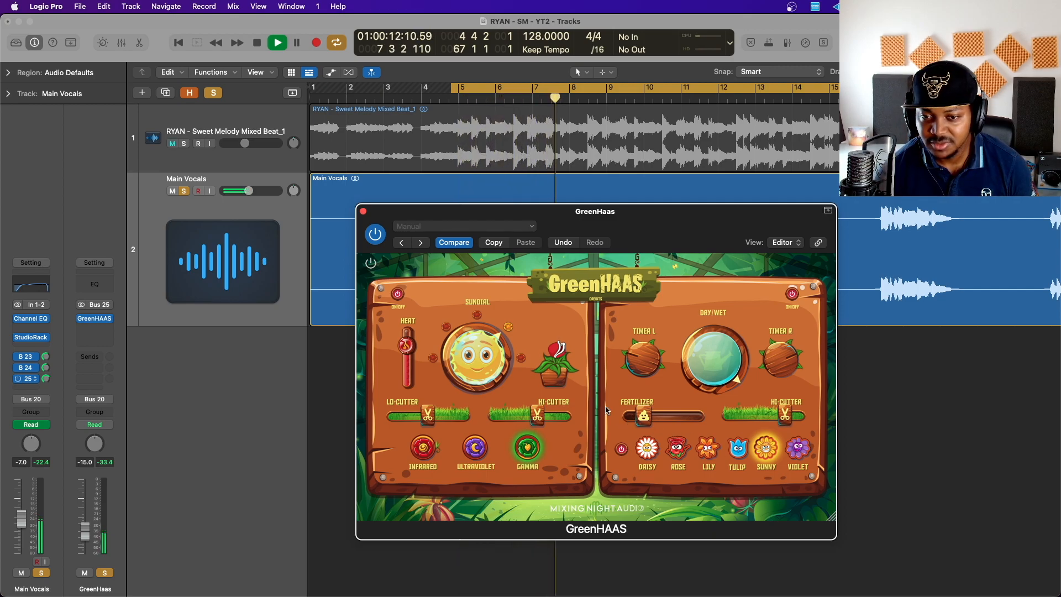
pyautogui.click(375, 235)
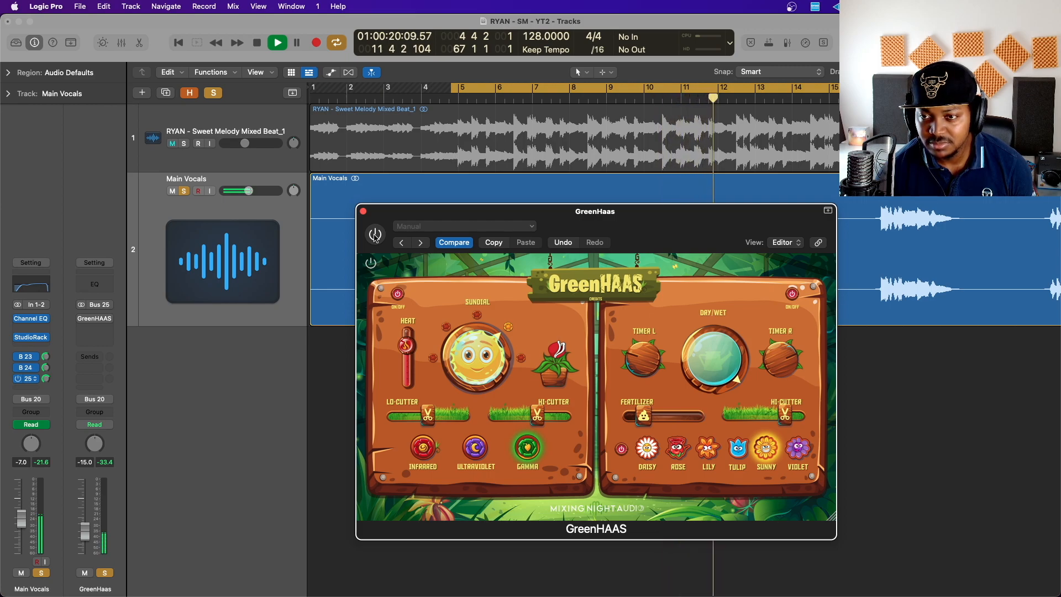
pyautogui.click(375, 235)
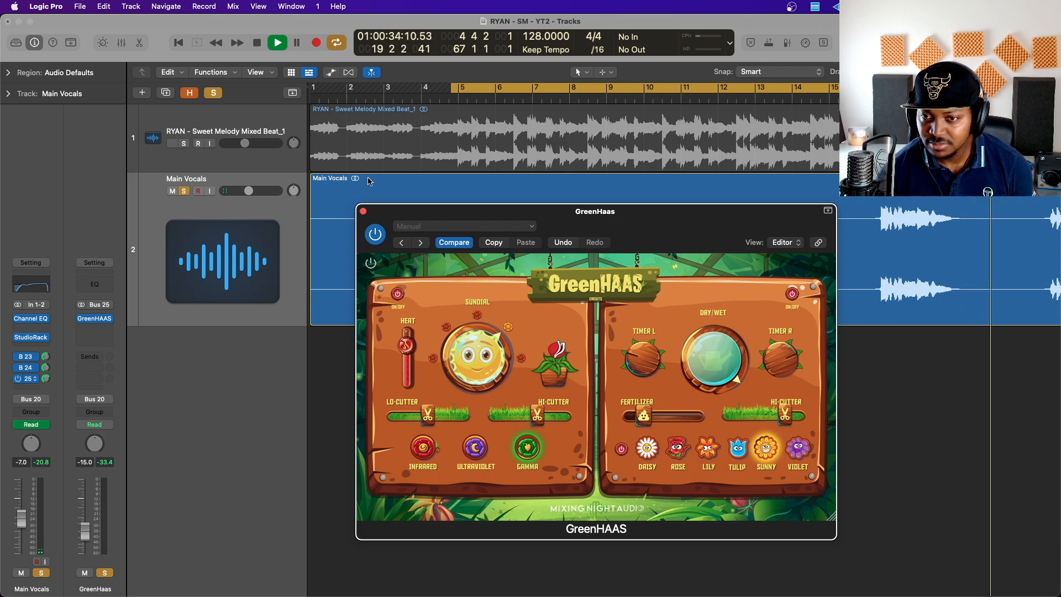
# Clear all solos to play the vocals with the beat, bypass GreenHAAS for comparison, and stop playback
pyautogui.hscroll(5, 348, 229)
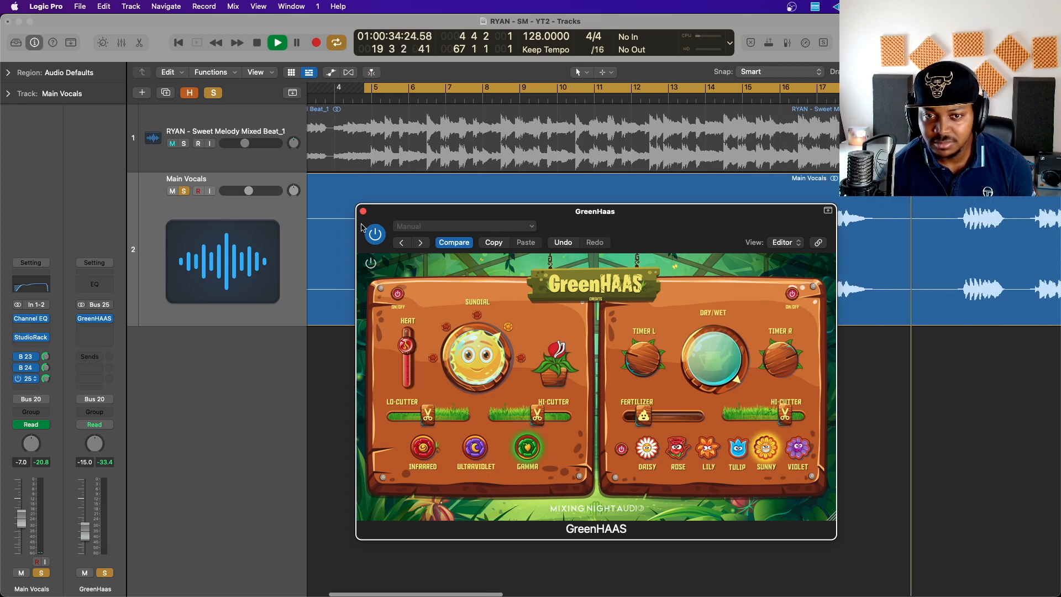
pyautogui.click(213, 93)
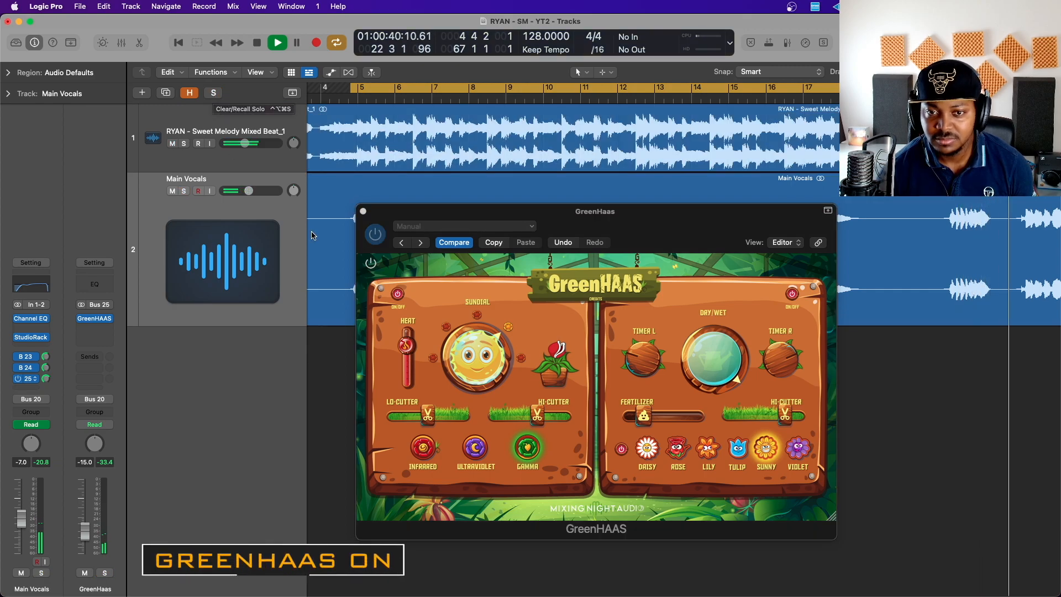
pyautogui.moveTo(397, 215); pyautogui.dragTo(430, 217)
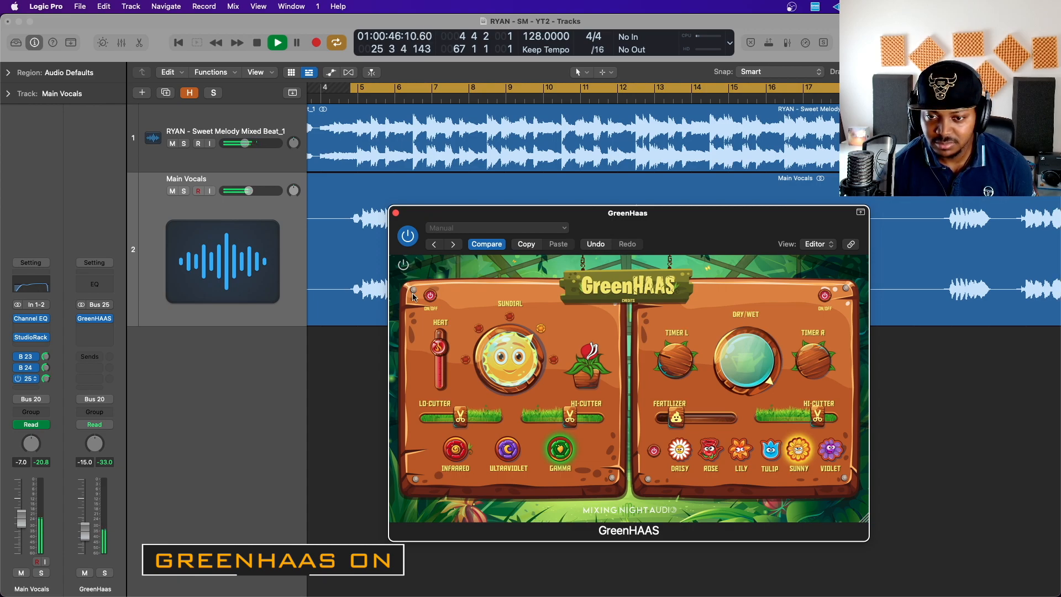
pyautogui.click(407, 237)
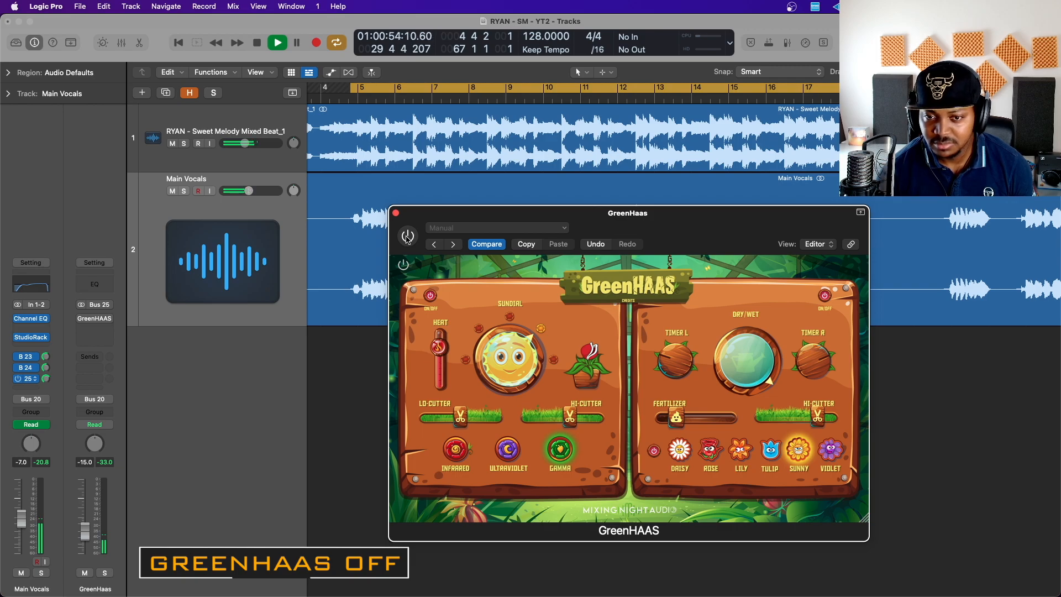
pyautogui.press('space')
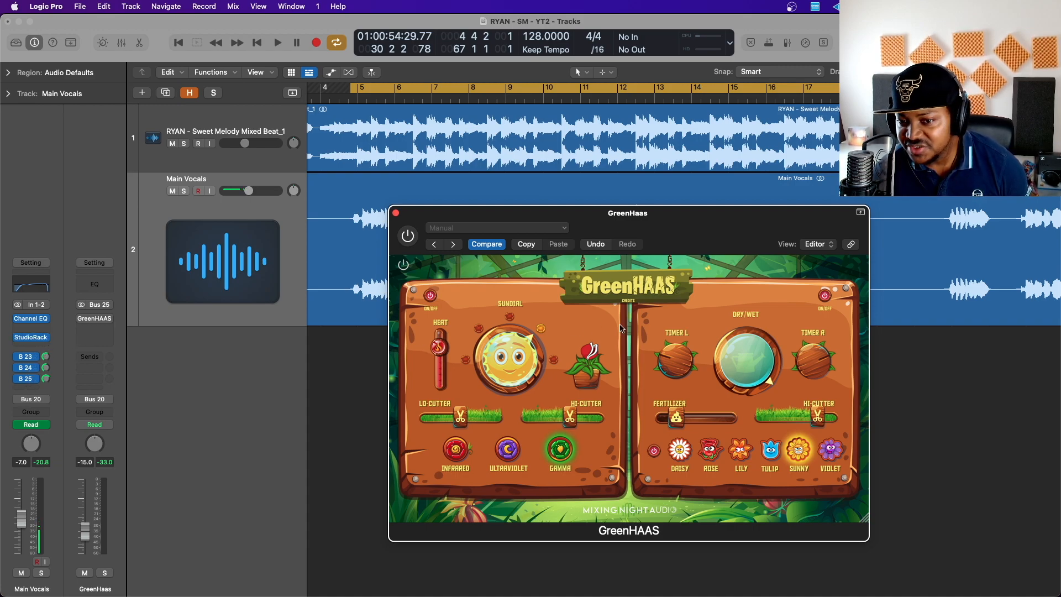
pyautogui.moveTo(753, 227); pyautogui.dragTo(754, 202)
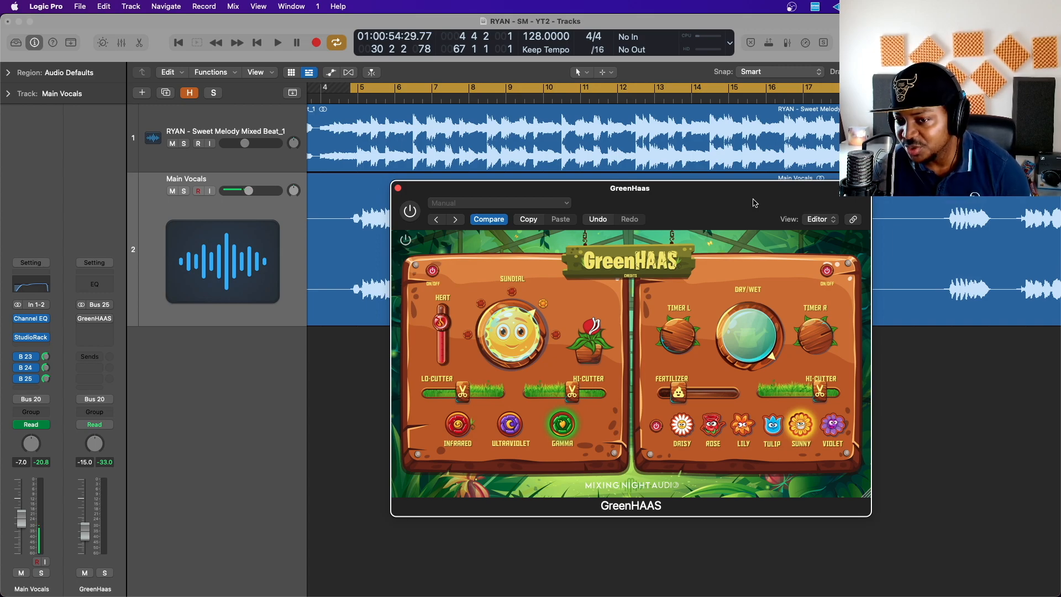
pyautogui.moveTo(753, 209); pyautogui.dragTo(756, 196)
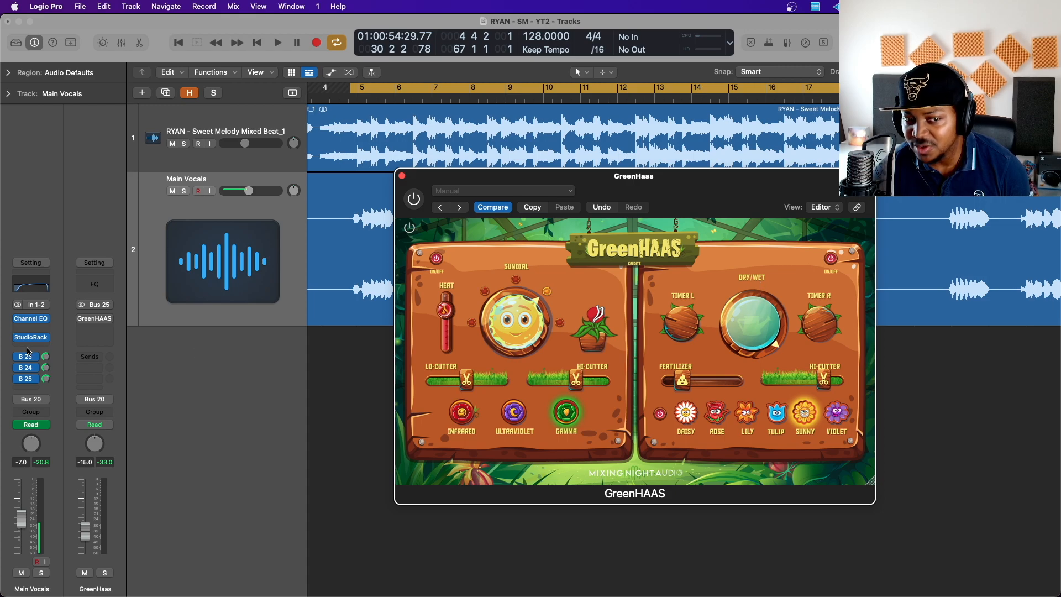
pyautogui.moveTo(785, 339); pyautogui.dragTo(762, 203)
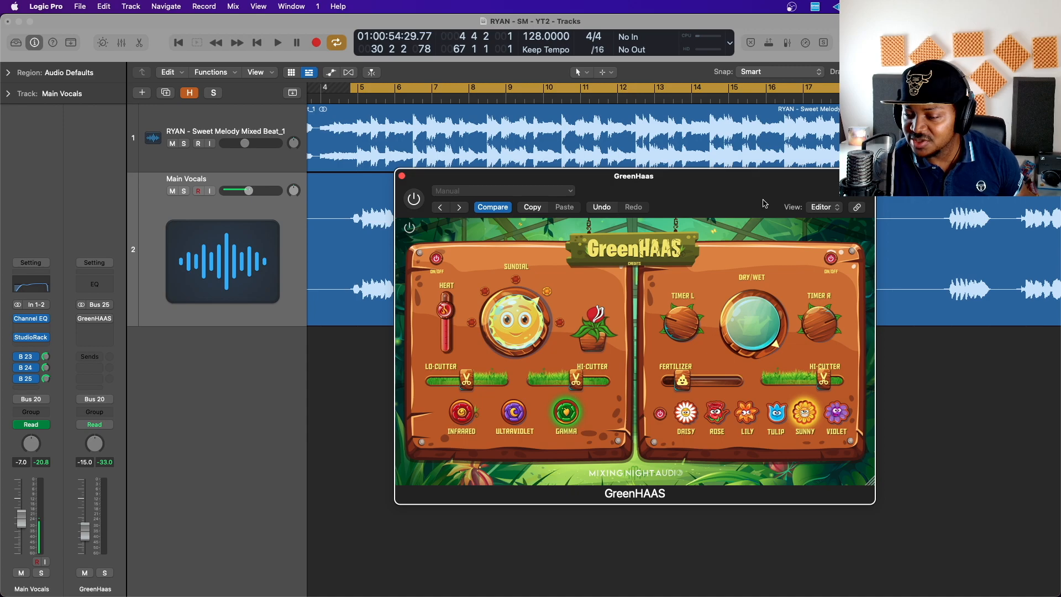